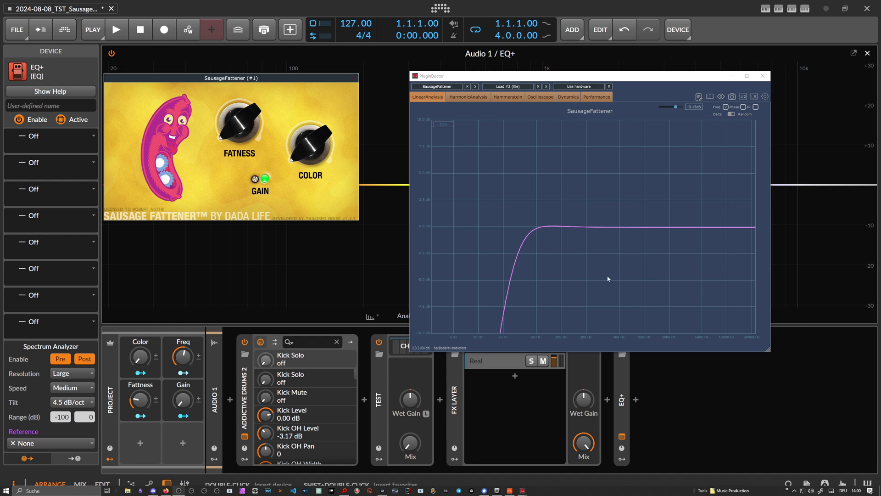
# Move Plugin Doctor up and switch it to the oscilloscope's WaveShaper transfer-curve view
pyautogui.moveTo(493, 80); pyautogui.dragTo(493, 60)
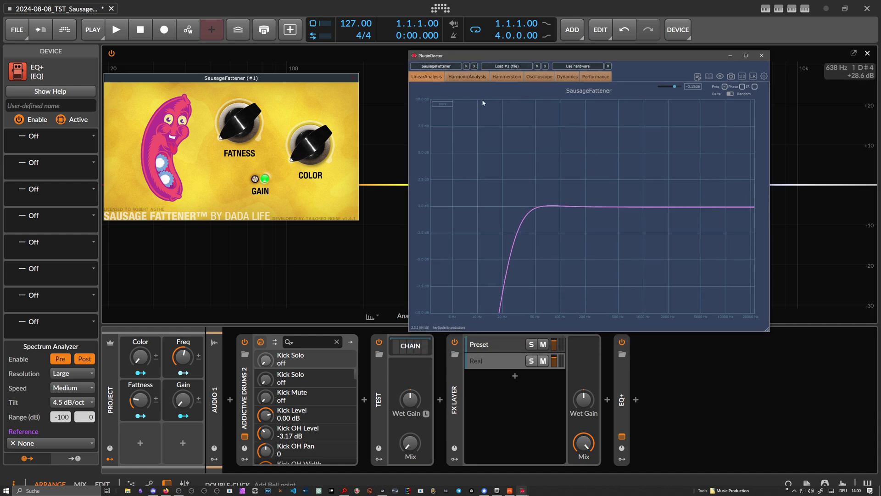
pyautogui.click(530, 81)
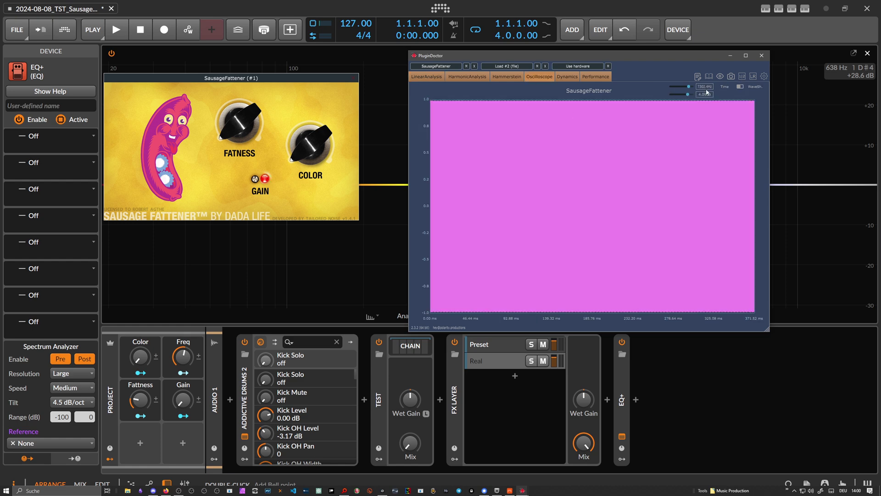
pyautogui.click(741, 87)
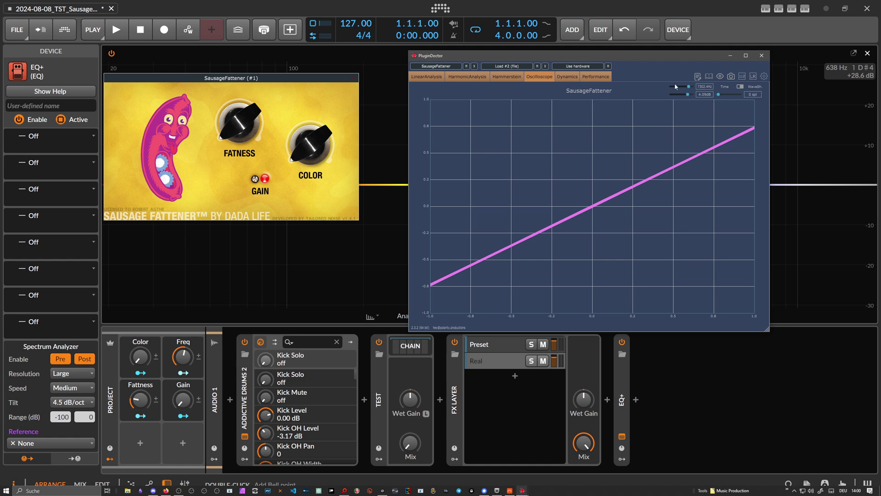
# Set the test signal level to about -0.15dB so the curve saturates at both ends
pyautogui.click(685, 94)
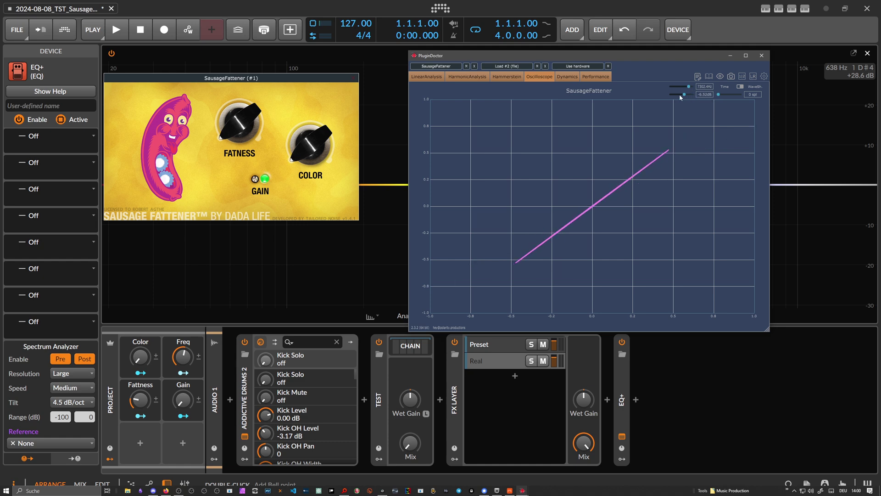
pyautogui.scroll(3, 686, 95)
pyautogui.click(688, 95)
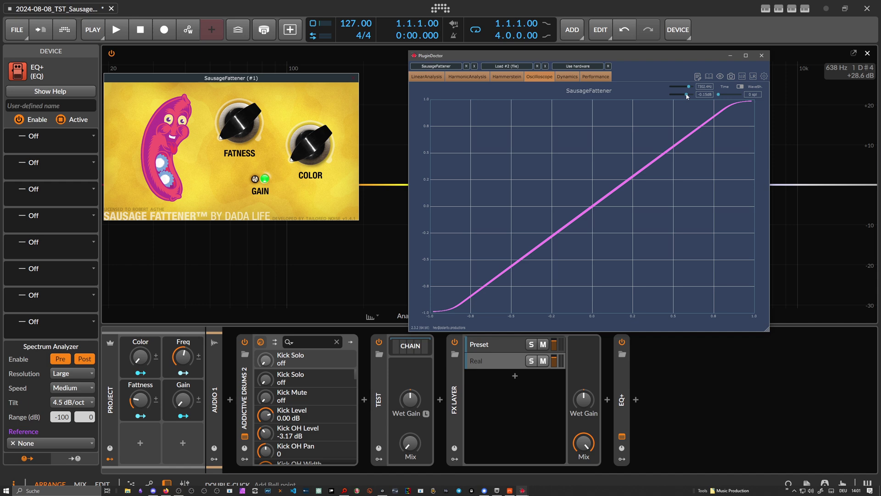
# Push the test level to 5.15dB, drop it to about -1.21dB, then return to linear analysis
pyautogui.moveTo(688, 96); pyautogui.dragTo(689, 96)
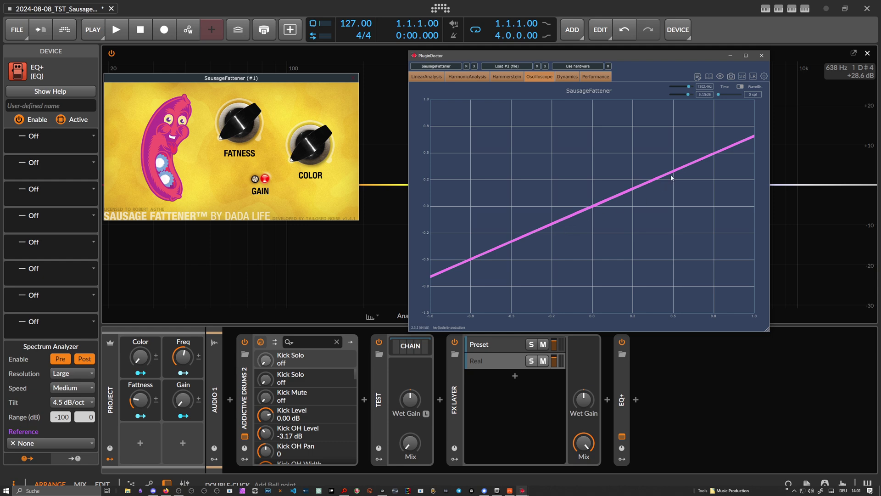
pyautogui.moveTo(689, 95); pyautogui.dragTo(688, 97)
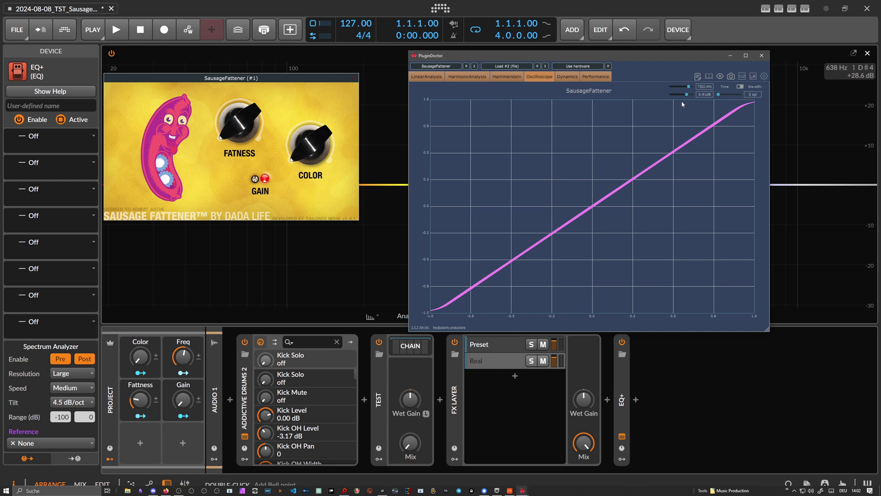
pyautogui.click(427, 76)
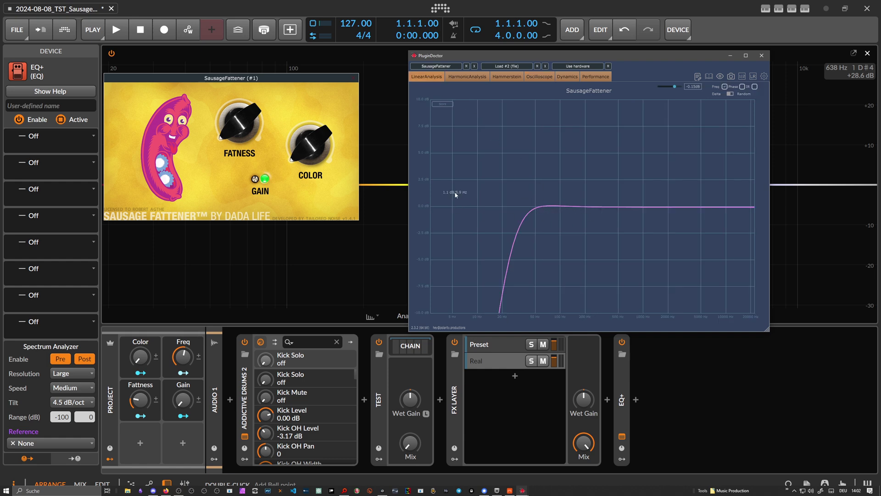
pyautogui.moveTo(317, 178)
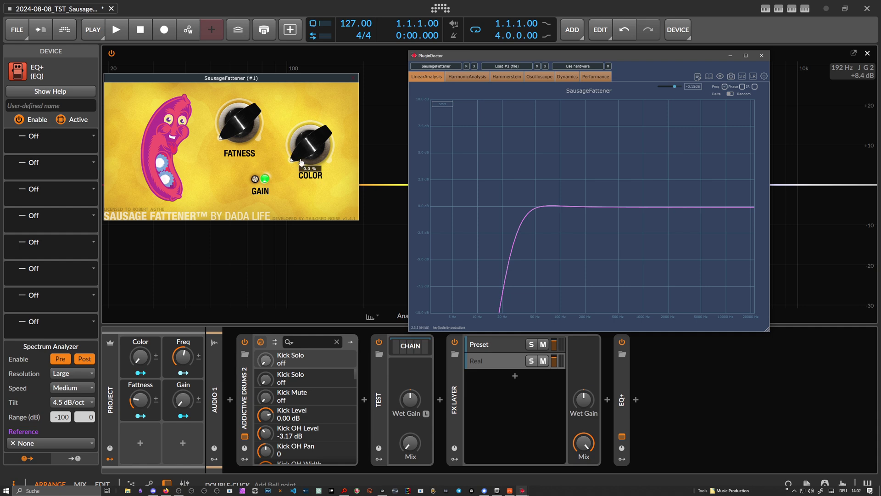
pyautogui.moveTo(317, 178); pyautogui.dragTo(328, 117)
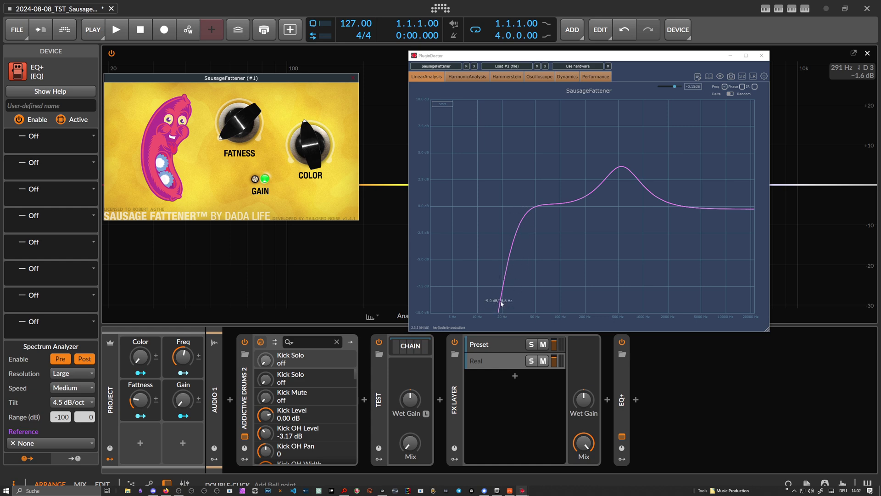
pyautogui.doubleClick(329, 148)
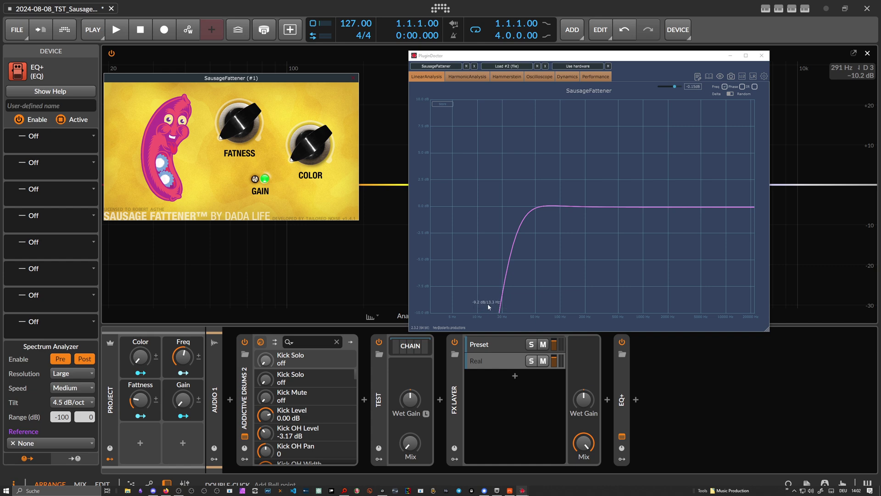
pyautogui.moveTo(329, 140); pyautogui.dragTo(329, 121)
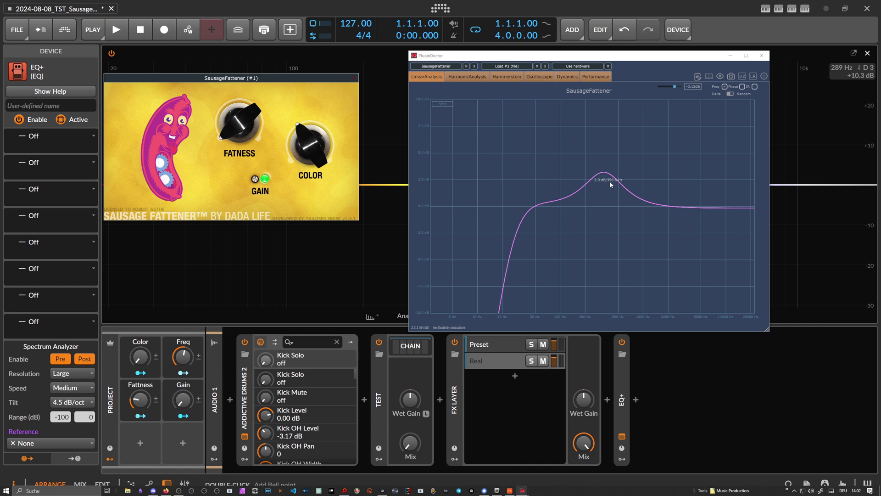
pyautogui.moveTo(329, 124); pyautogui.dragTo(338, 172)
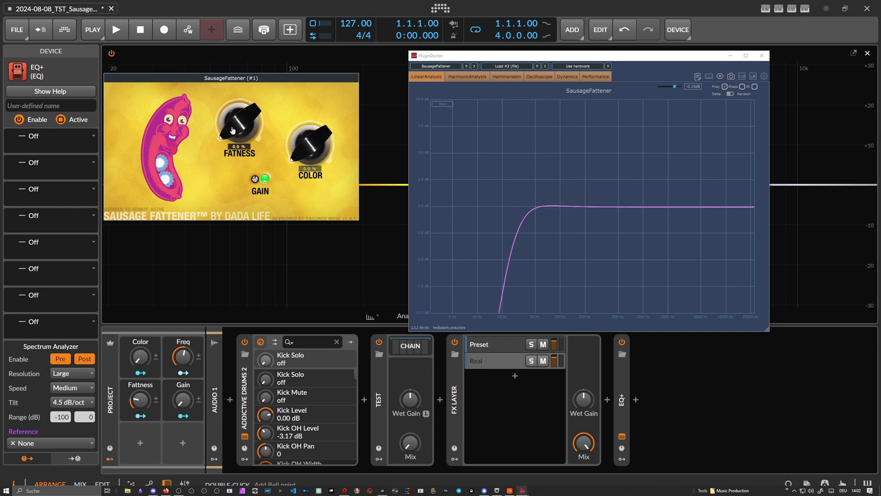
# Try Sausage Fattener's FATNESS at about 10% and 14%, then reset it to 0%
pyautogui.moveTo(239, 129); pyautogui.dragTo(267, 158)
pyautogui.moveTo(247, 130); pyautogui.dragTo(243, 117)
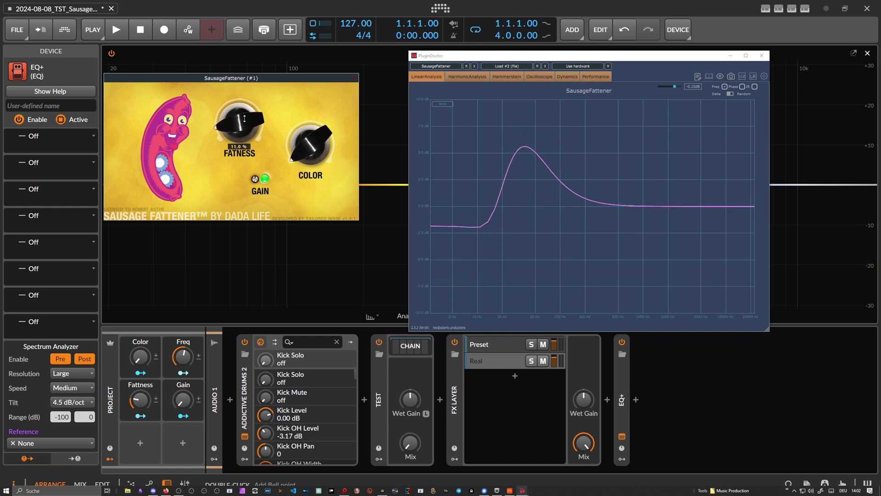
pyautogui.moveTo(244, 118); pyautogui.dragTo(260, 181)
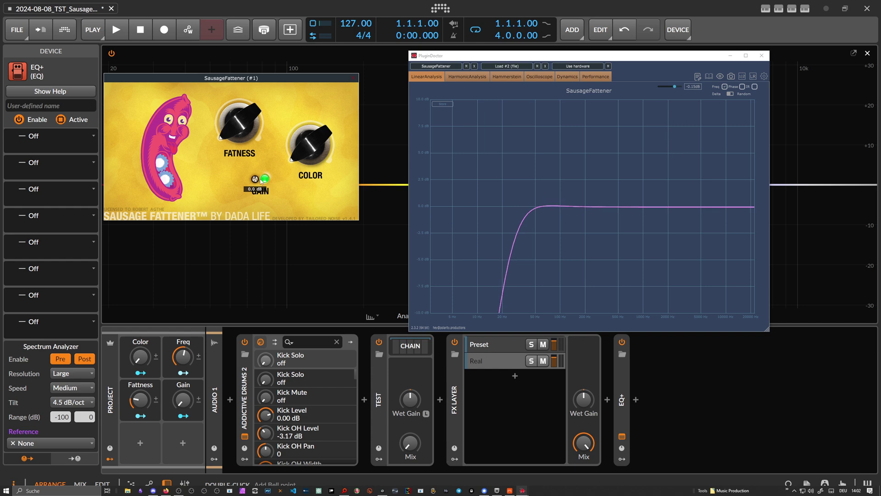
# Raise Plugin Doctor's level to 1.97dB and turn COLOR down to about 7%
pyautogui.click(675, 88)
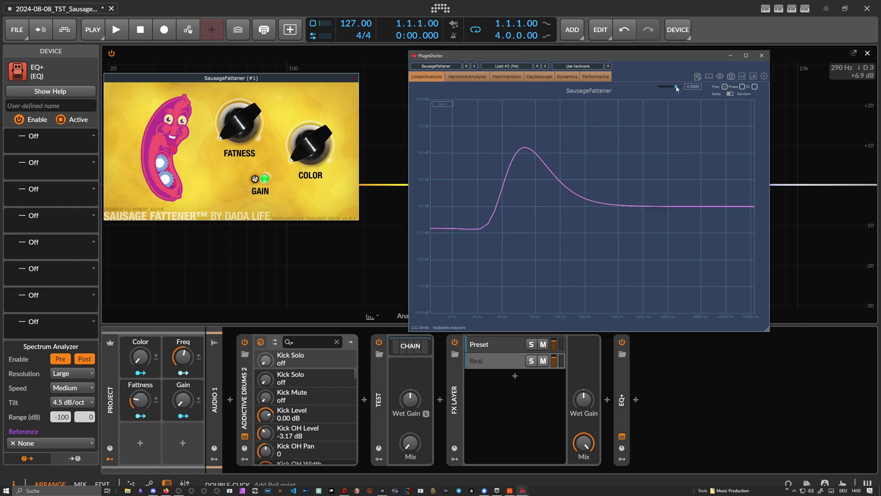
pyautogui.scroll(2, 675, 87)
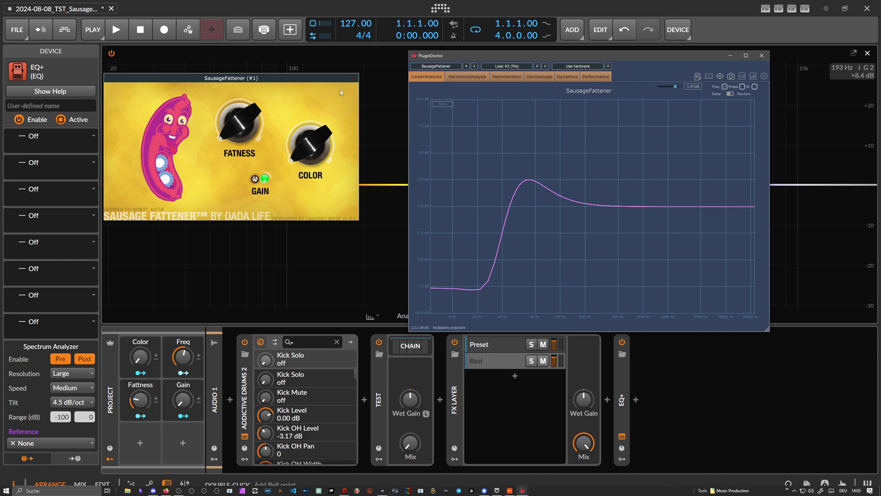
pyautogui.moveTo(323, 133); pyautogui.dragTo(276, 137)
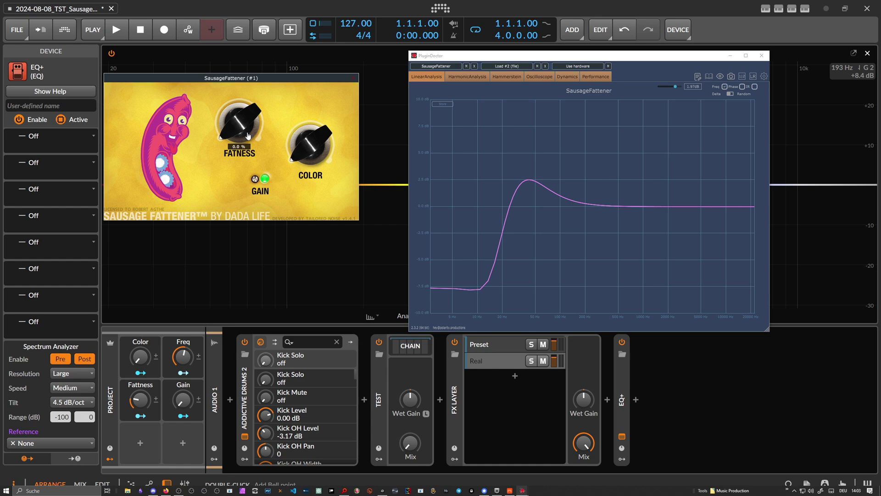
# Close the SausageFattener plug-in window and the Plugin Doctor window
pyautogui.click(352, 78)
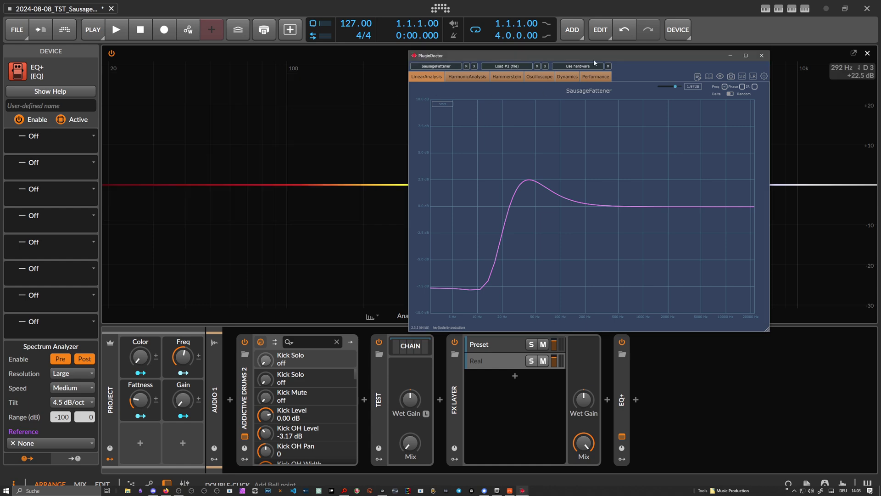
pyautogui.moveTo(594, 56); pyautogui.dragTo(570, 62)
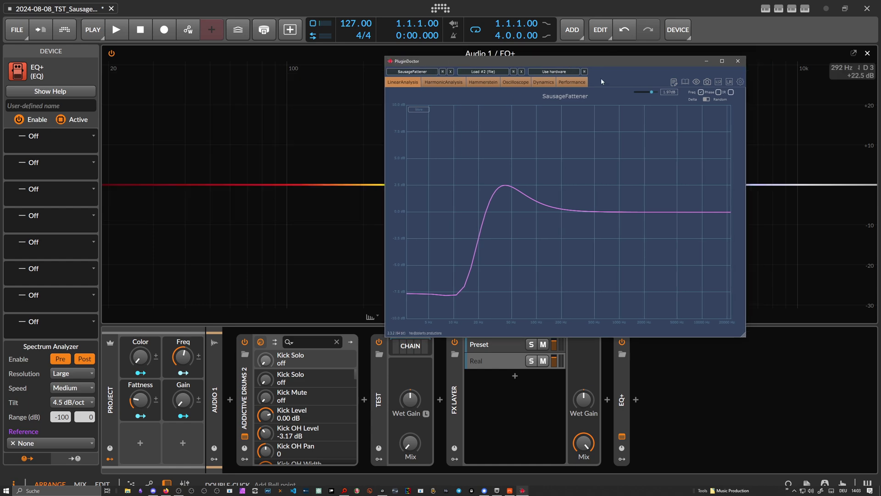
pyautogui.click(737, 62)
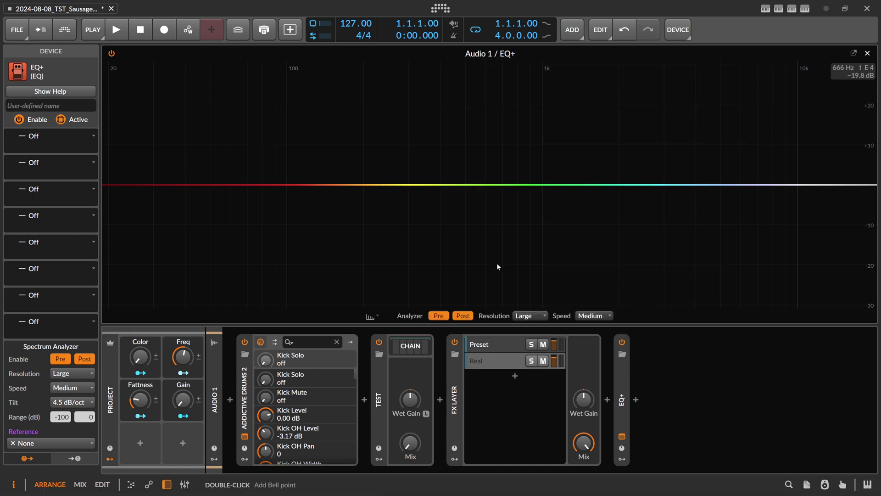
# Browse the FX Layer's Preset layer devices, then show the Real layer with SausageFattener
pyautogui.click(501, 344)
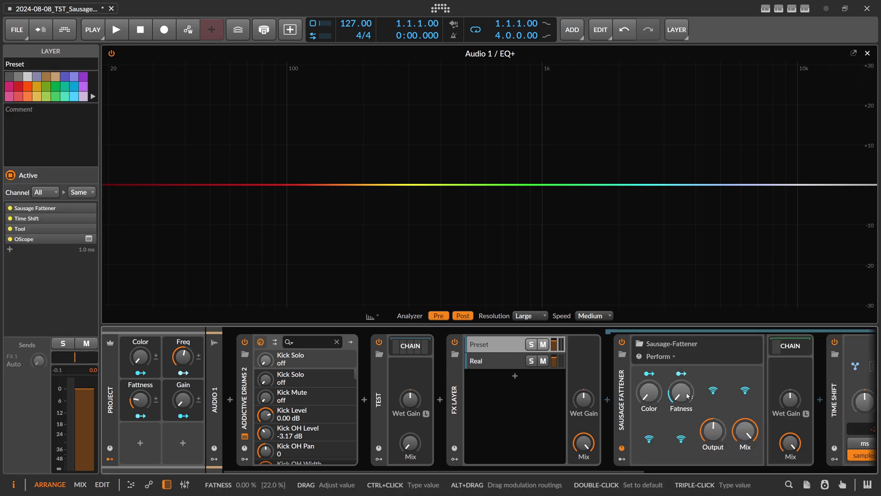
pyautogui.scroll(-2, 591, 467)
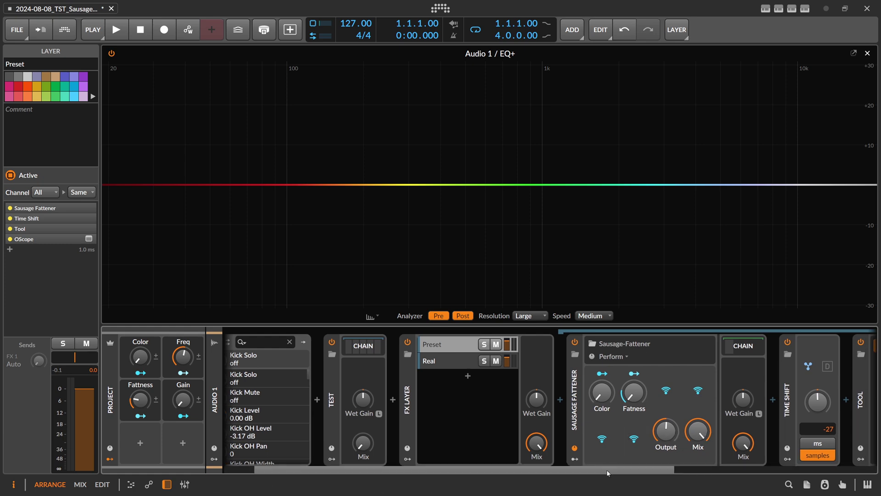
pyautogui.scroll(2, 607, 469)
pyautogui.click(501, 363)
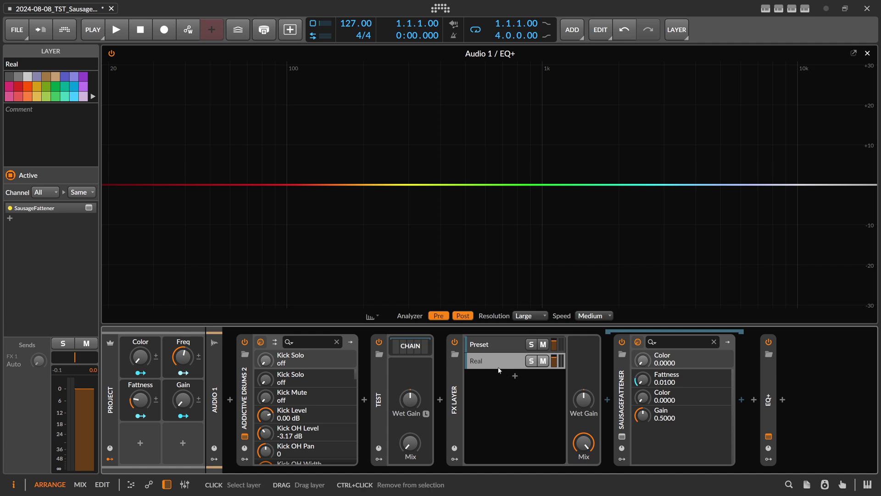
# Open SausageFattener's interface, set FATNESS to 0%, and test the Fattness and Color macros
pyautogui.click(623, 437)
pyautogui.moveTo(571, 129); pyautogui.dragTo(577, 188)
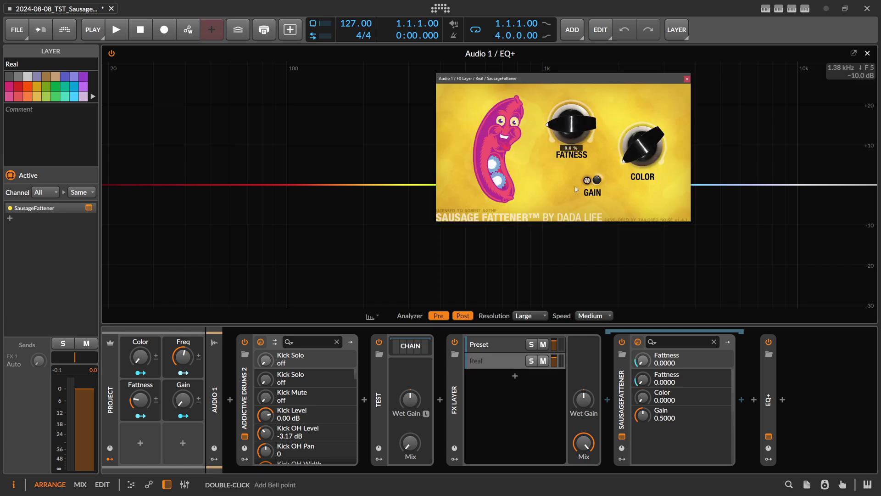
pyautogui.moveTo(140, 399); pyautogui.dragTo(140, 410)
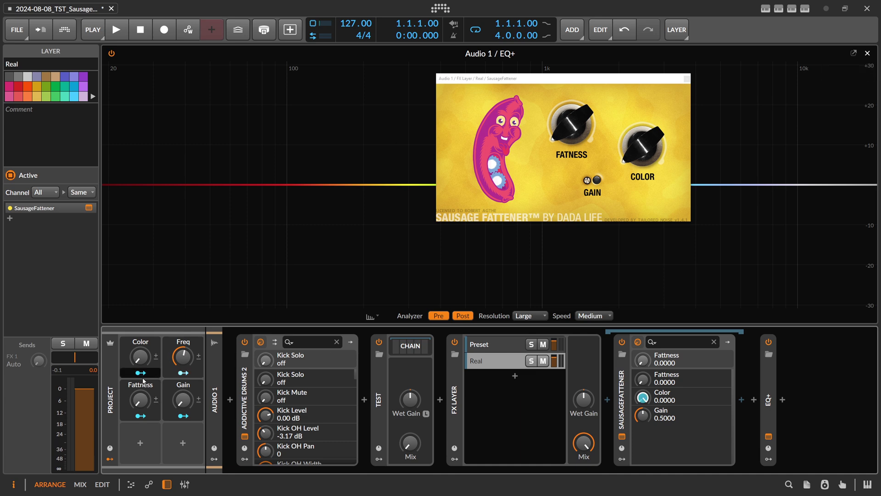
pyautogui.hotkey('ctrl', 'z')
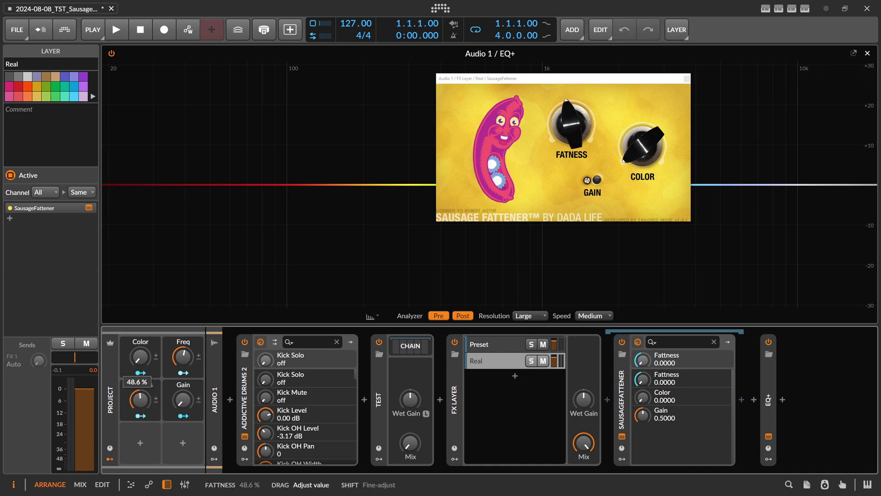
pyautogui.hotkey('ctrl', 'shift', 'z')
pyautogui.moveTo(140, 357); pyautogui.dragTo(140, 360)
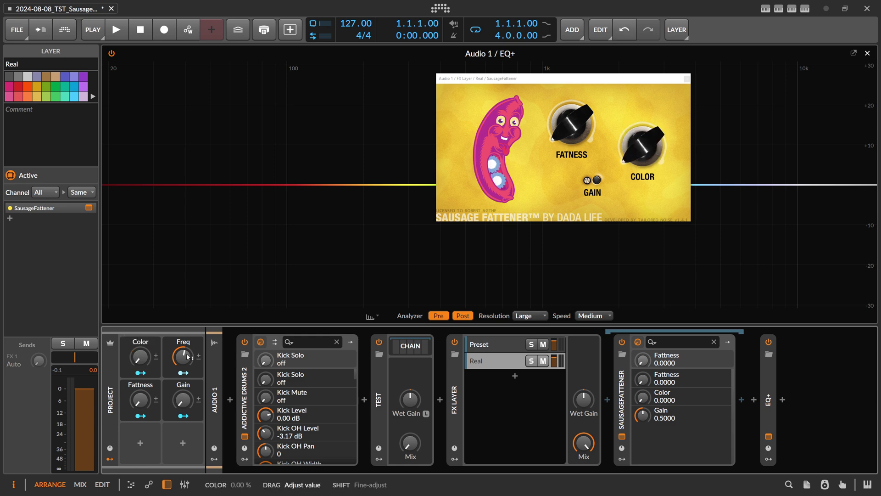
# Show the Preset layer's chain and confirm Fattness and Color drive the plug-in, Color back at zero
pyautogui.click(487, 344)
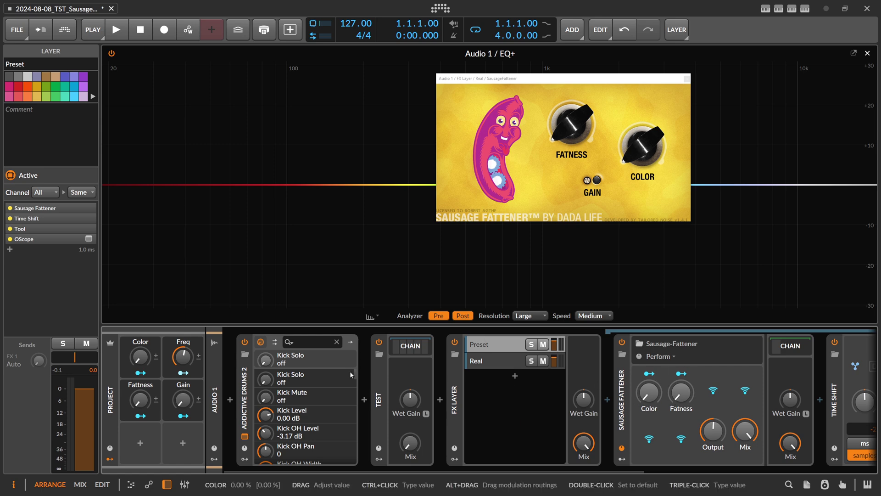
pyautogui.moveTo(140, 399); pyautogui.dragTo(140, 400)
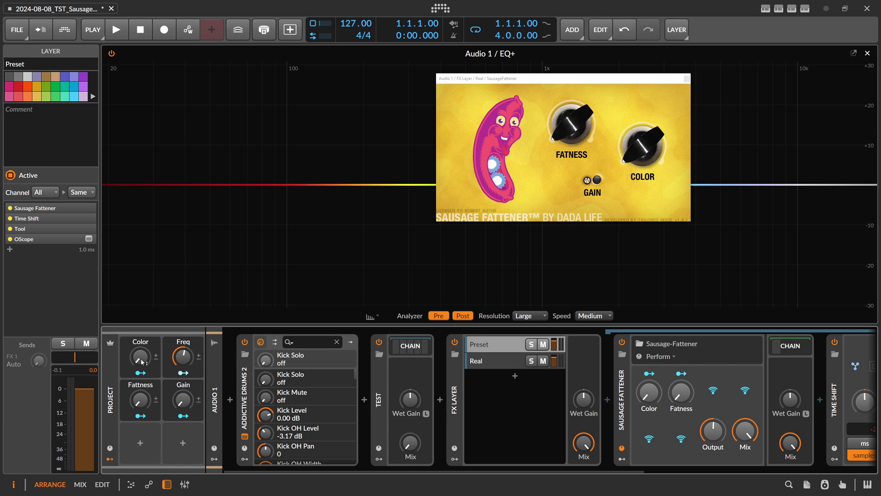
pyautogui.moveTo(140, 357); pyautogui.dragTo(142, 361)
# Mute the Preset layer, move the plug-in window aside, and raise Fattness to about 47.7%
pyautogui.click(511, 361)
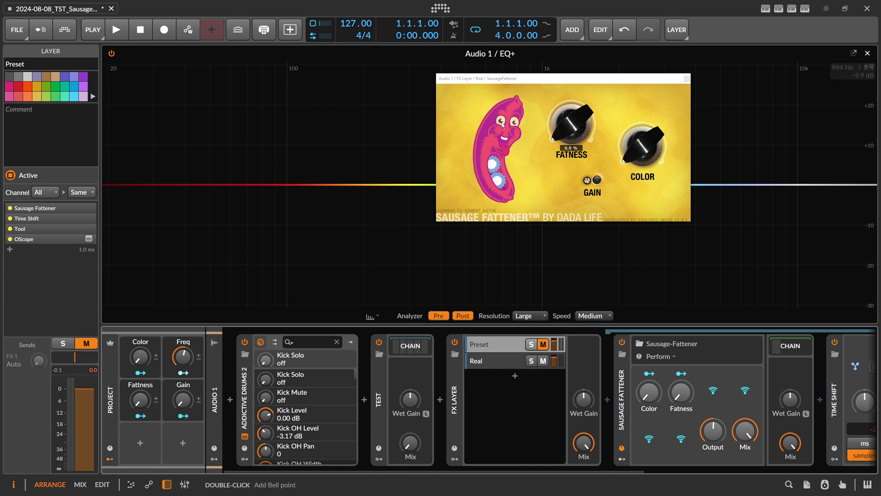
pyautogui.moveTo(485, 82); pyautogui.dragTo(608, 99)
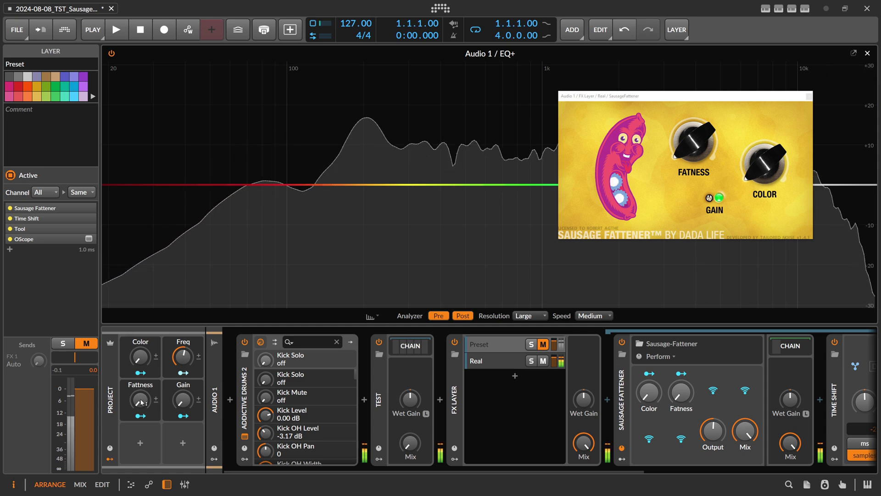
pyautogui.moveTo(141, 403); pyautogui.dragTo(142, 391)
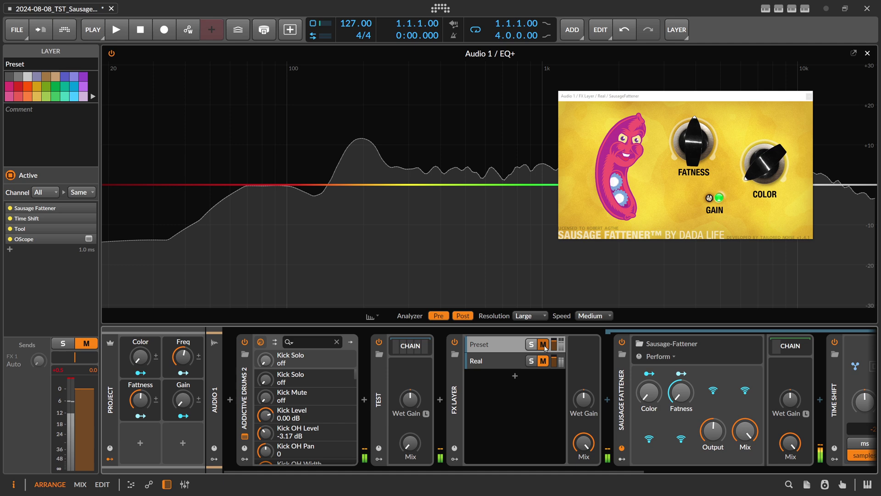
# Toggle the Preset and Real layer mutes to compare each, ending with both muted
pyautogui.click(543, 345)
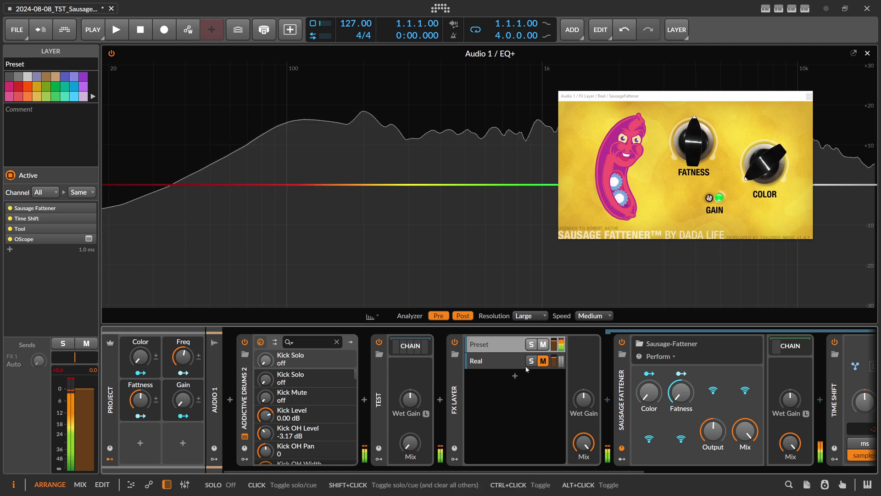
pyautogui.click(543, 361)
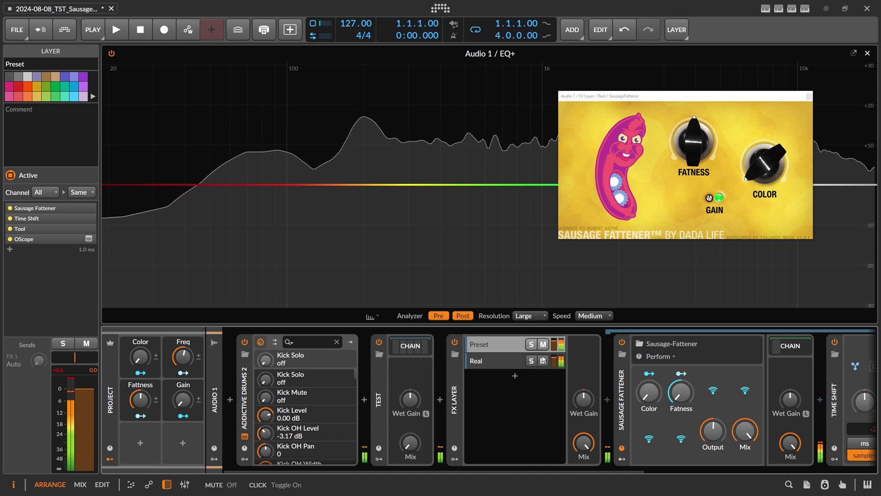
pyautogui.click(544, 345)
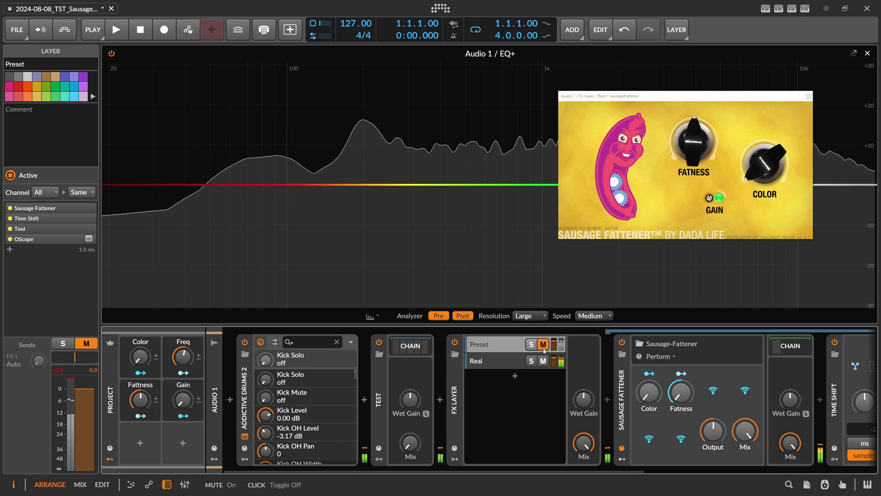
pyautogui.click(543, 361)
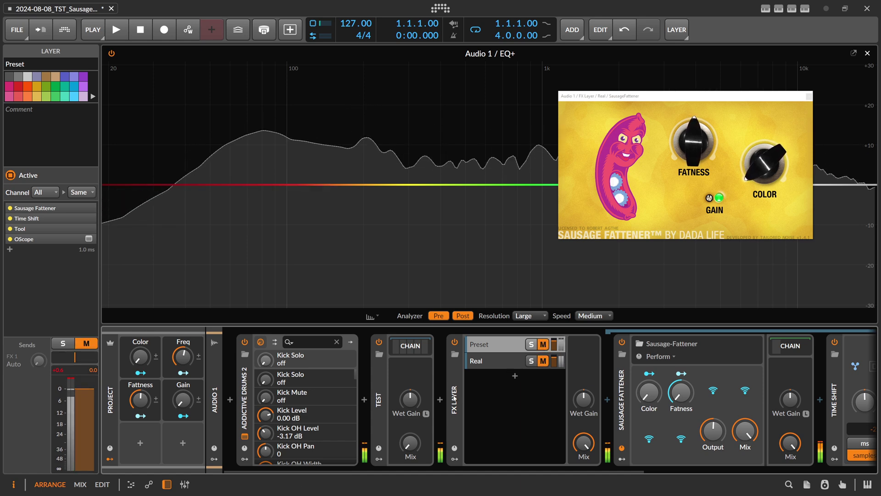
# Scroll the device chain right to reveal the Time Shift, Tool and OScope devices
pyautogui.moveTo(385, 469); pyautogui.dragTo(566, 469)
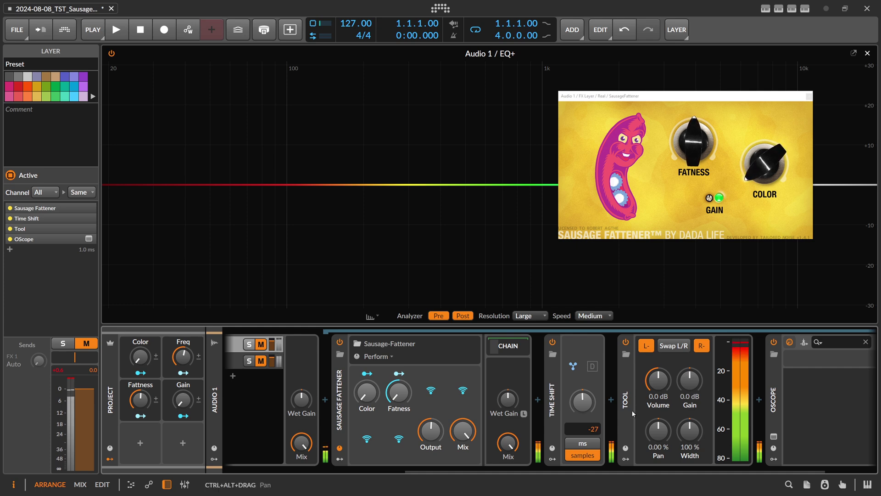
pyautogui.moveTo(625, 469); pyautogui.dragTo(505, 472)
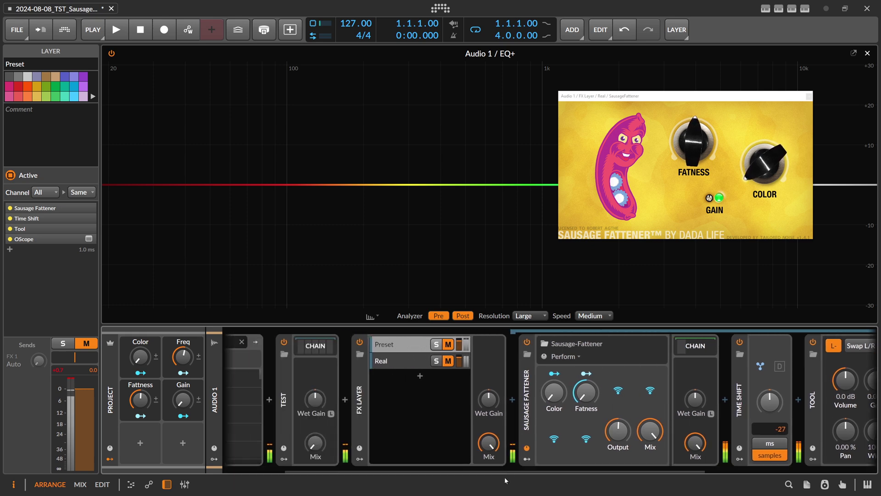
# Unmute both the Real and Preset layers and lower the Fattness macro to about 37.1%
pyautogui.click(449, 361)
pyautogui.click(449, 344)
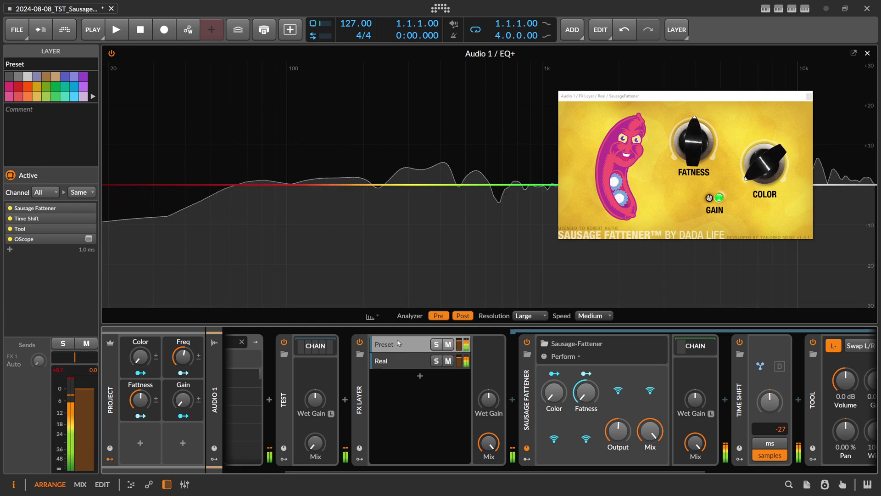
pyautogui.hscroll(2, 395, 404)
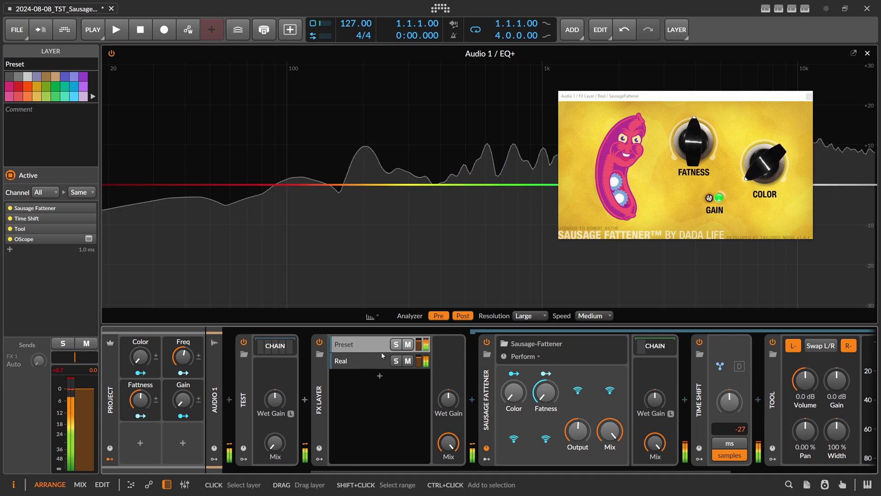
pyautogui.moveTo(140, 399); pyautogui.dragTo(140, 421)
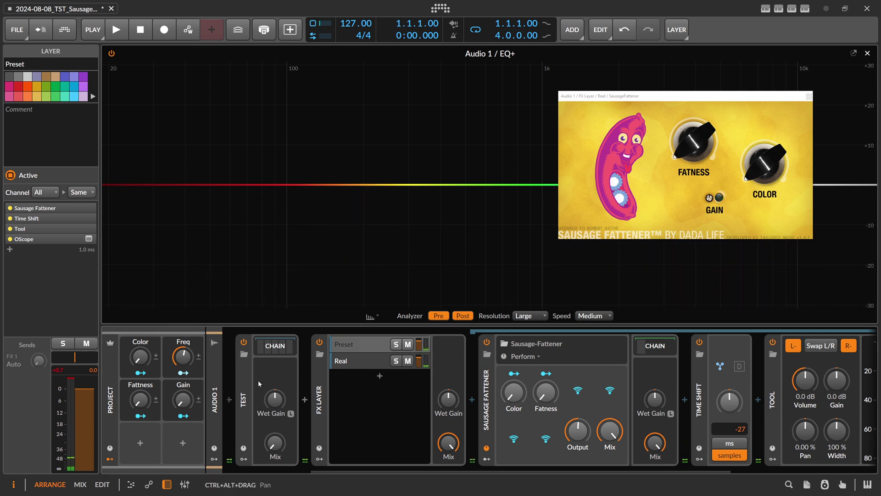
# Raise the Gain macro, set Freq to about 65.8%, and bring Gain to about 86%
pyautogui.moveTo(182, 399); pyautogui.dragTo(183, 388)
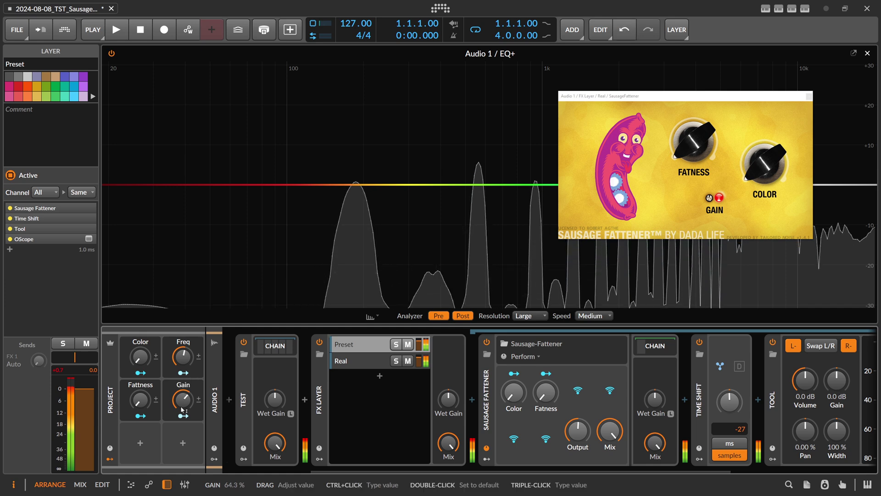
pyautogui.scroll(5, 183, 400)
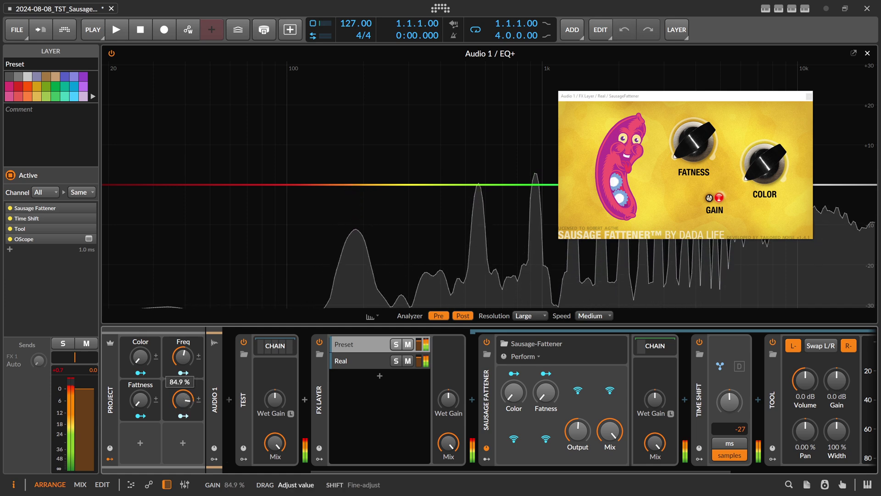
pyautogui.click(214, 400)
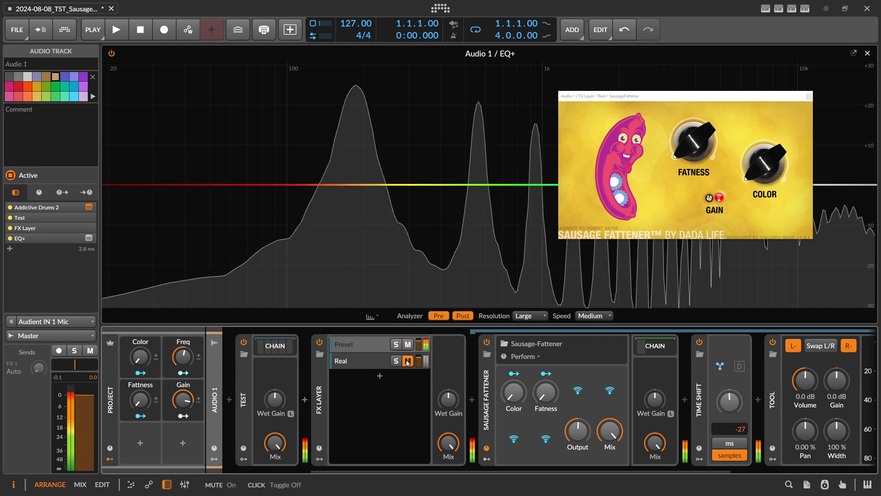
pyautogui.moveTo(182, 356); pyautogui.dragTo(183, 352)
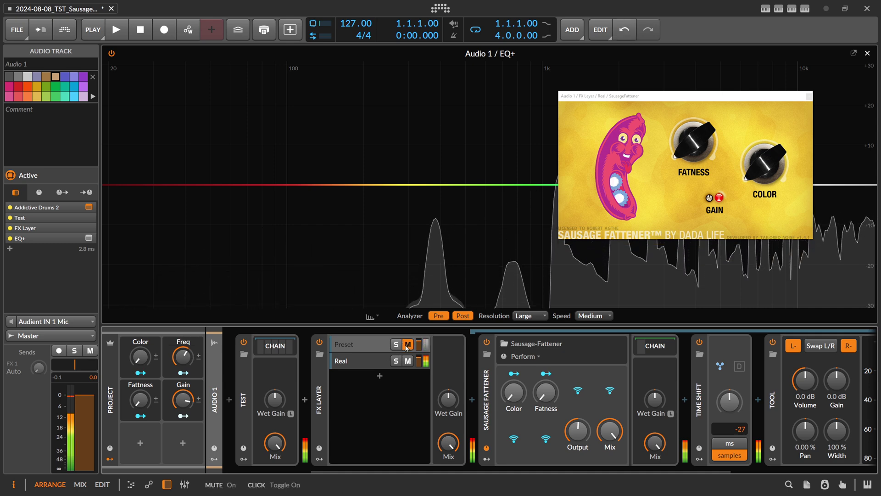
pyautogui.moveTo(183, 399); pyautogui.dragTo(183, 422)
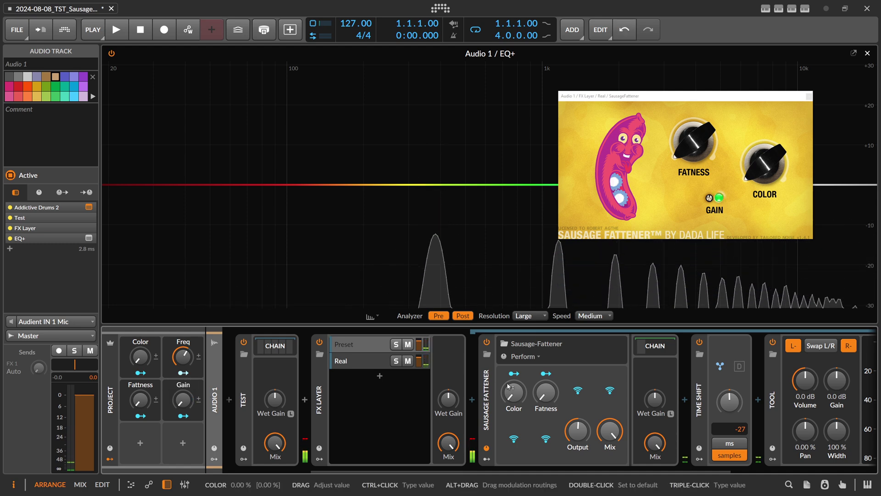
pyautogui.click(493, 382)
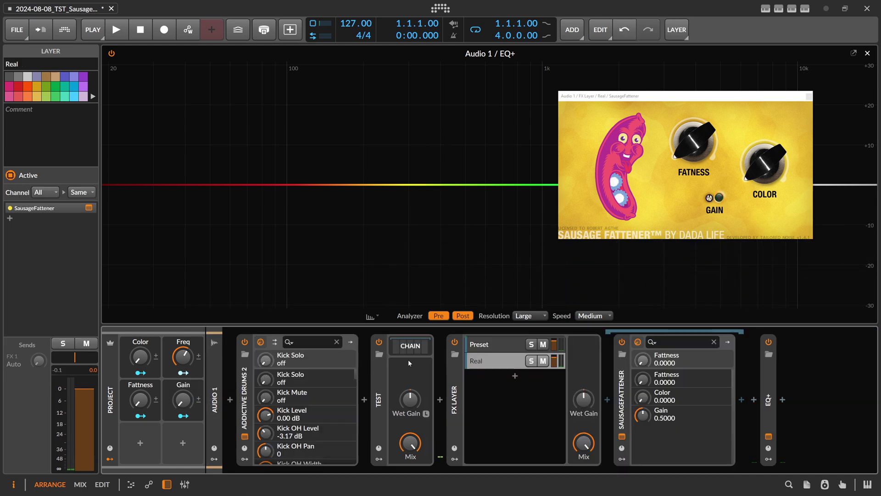
pyautogui.click(482, 344)
pyautogui.moveTo(442, 472); pyautogui.dragTo(676, 468)
pyautogui.click(435, 350)
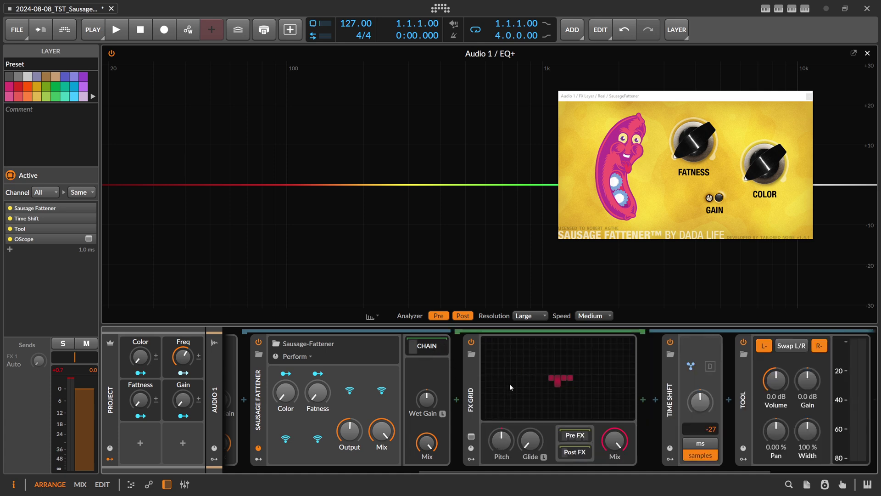
pyautogui.click(547, 377)
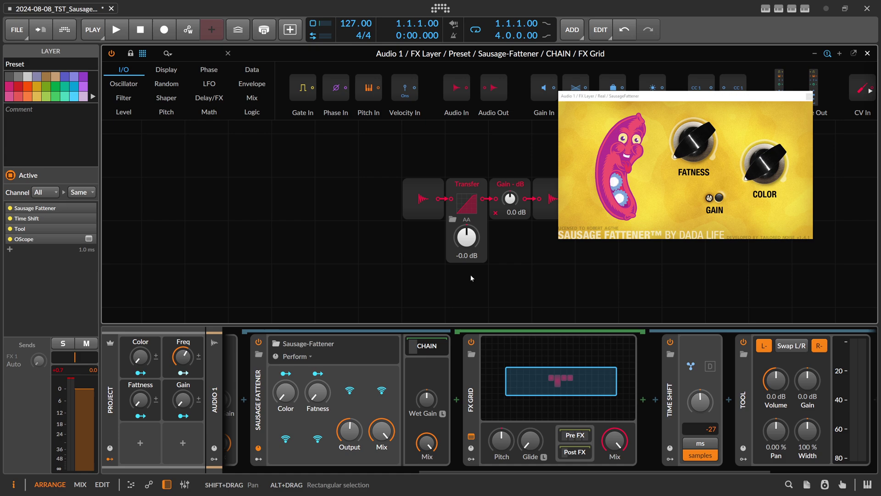
pyautogui.moveTo(471, 260); pyautogui.dragTo(401, 261)
pyautogui.click(393, 204)
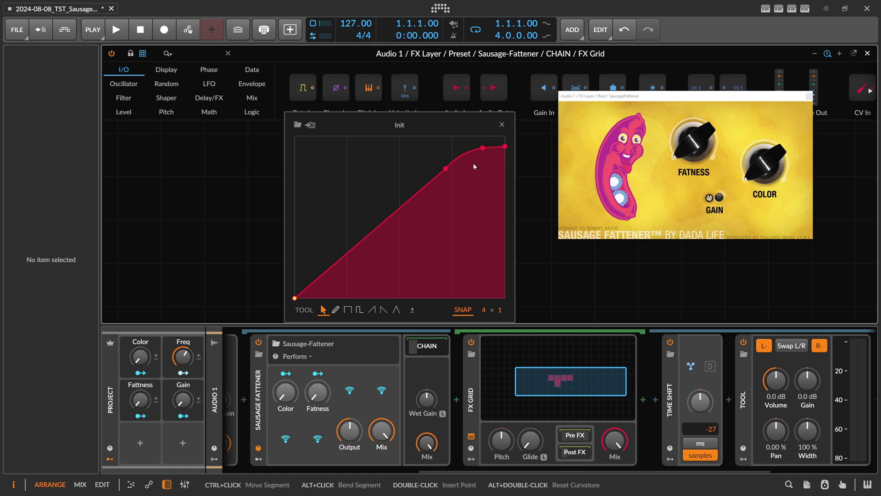
pyautogui.click(503, 125)
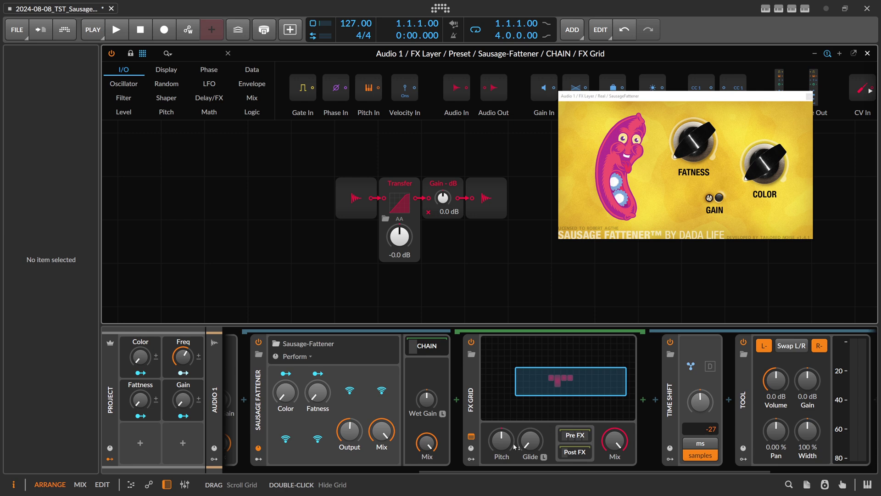
# Scroll the chain to the low-cut Convolution device and show its settings
pyautogui.hscroll(5, 515, 446)
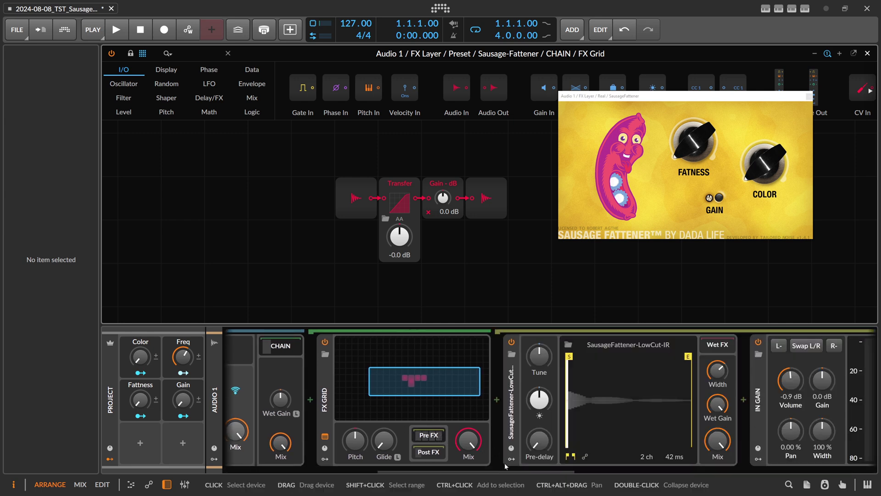
pyautogui.hscroll(5, 505, 466)
pyautogui.click(390, 414)
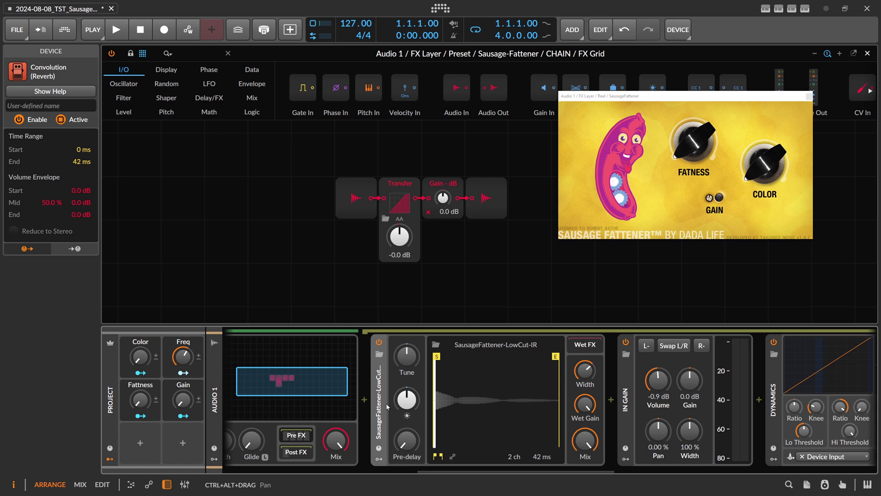
# Scroll further along the chain and show the Dynamics device's settings
pyautogui.moveTo(430, 470); pyautogui.dragTo(502, 467)
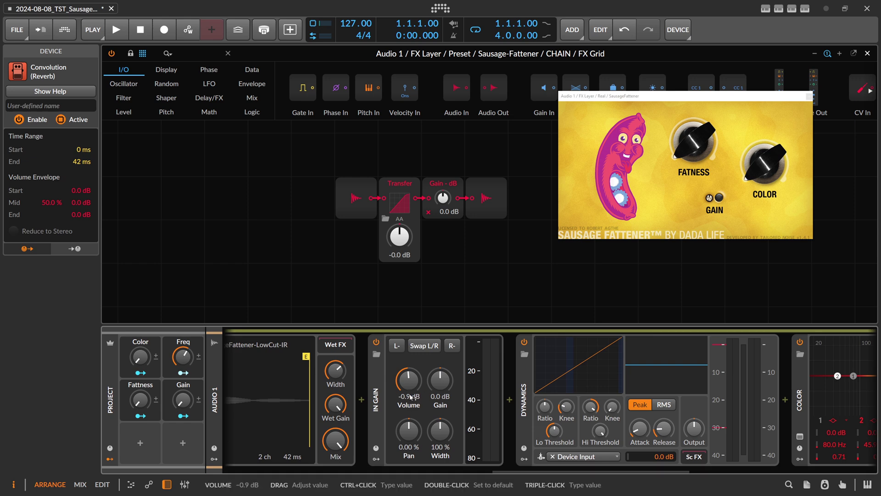
pyautogui.moveTo(519, 470); pyautogui.dragTo(554, 465)
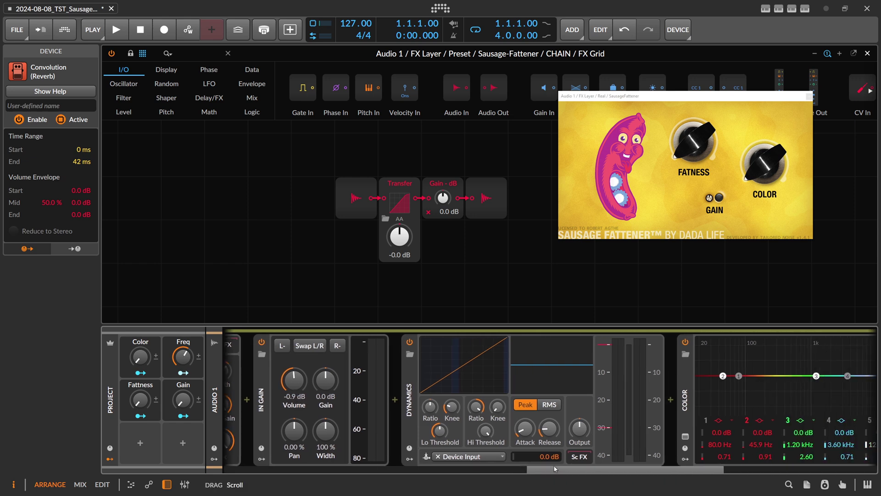
pyautogui.click(419, 404)
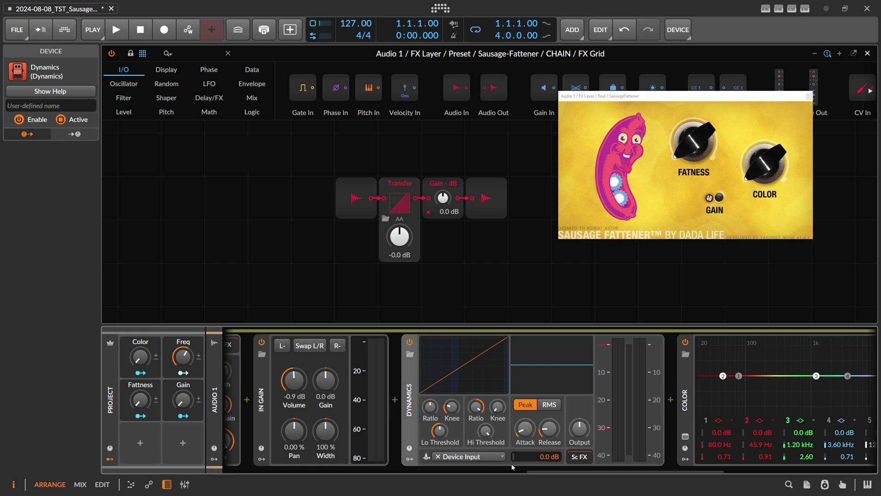
pyautogui.scroll(-6, 511, 464)
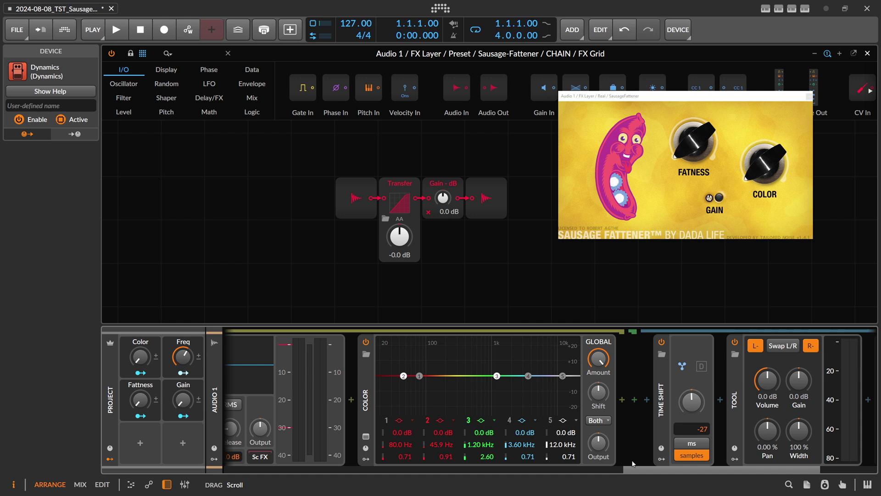
pyautogui.moveTo(632, 464); pyautogui.dragTo(545, 470)
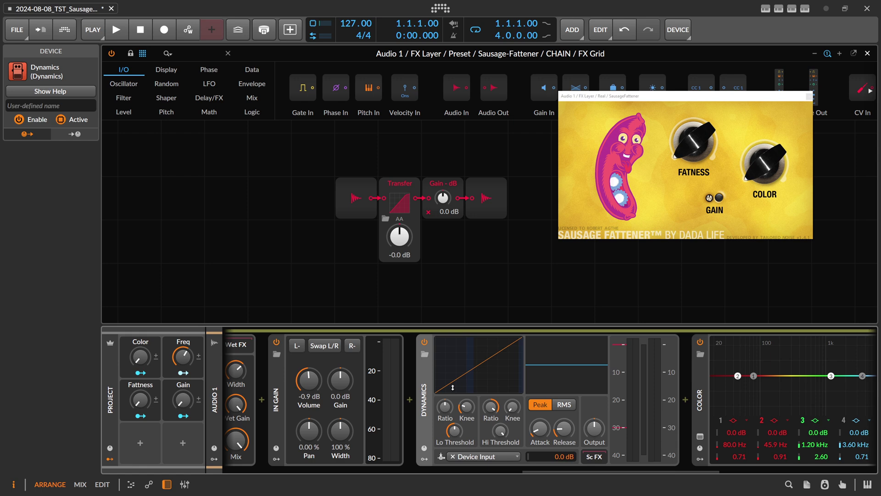
pyautogui.moveTo(540, 471); pyautogui.dragTo(663, 472)
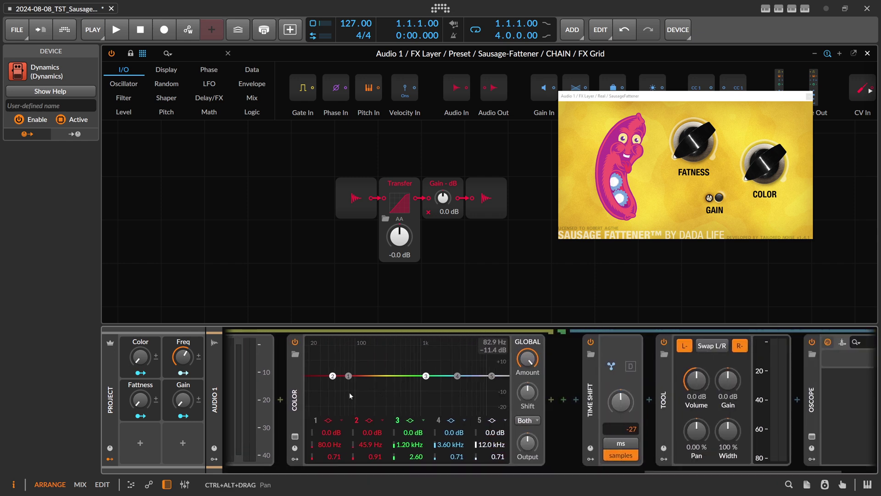
pyautogui.moveTo(140, 356); pyautogui.dragTo(140, 331)
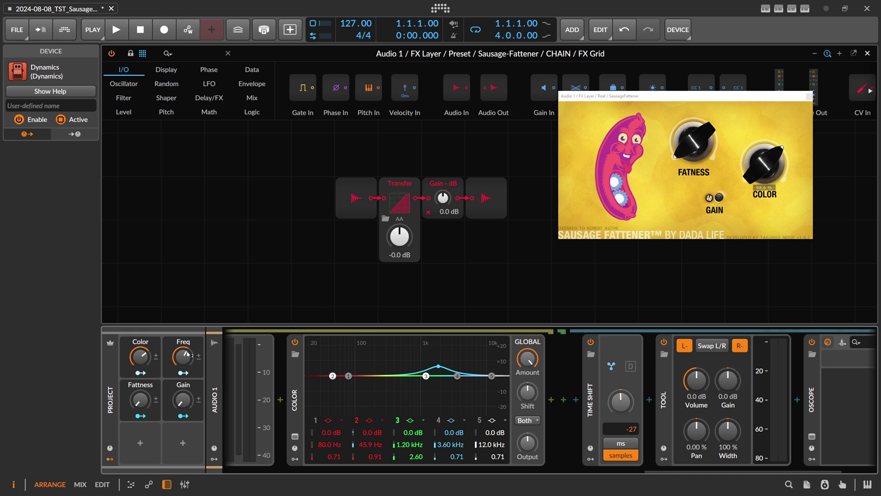
pyautogui.hotkey('ctrl', 'z')
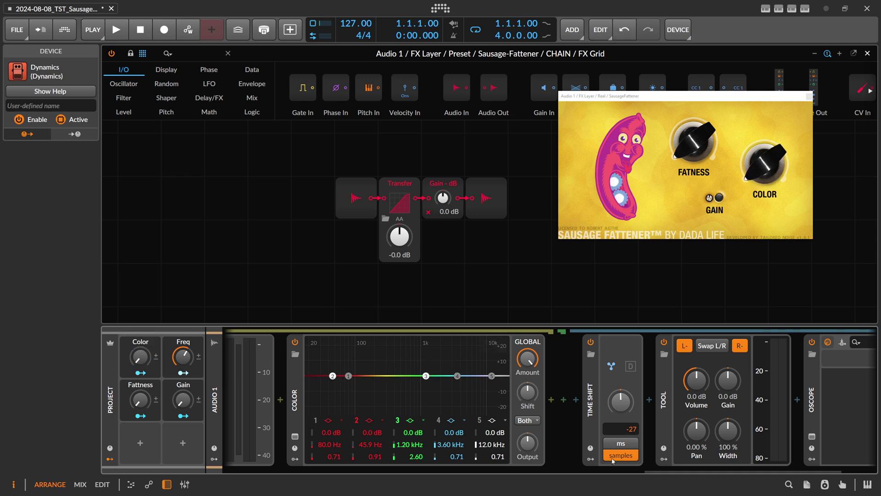
# Reach the OUT GAIN stage, collapse the nested chain, and undo a trial Gain macro raise to 19%
pyautogui.moveTo(656, 471); pyautogui.dragTo(381, 471)
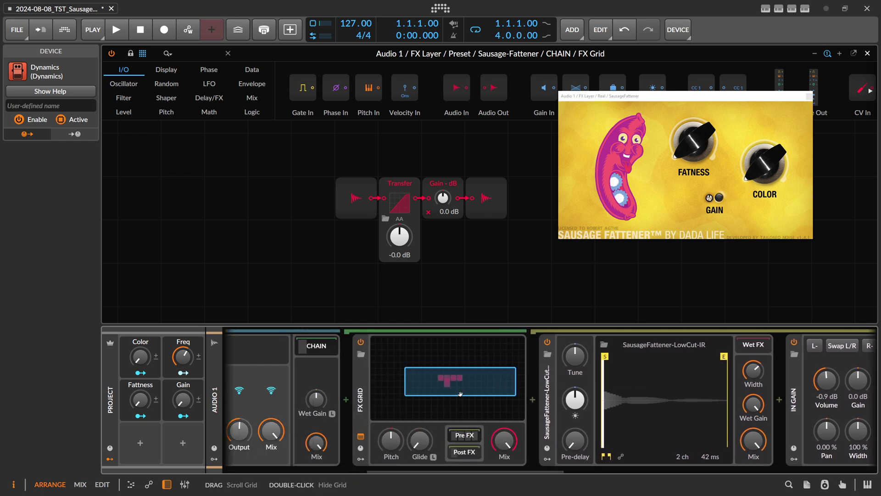
pyautogui.scroll(-4, 469, 436)
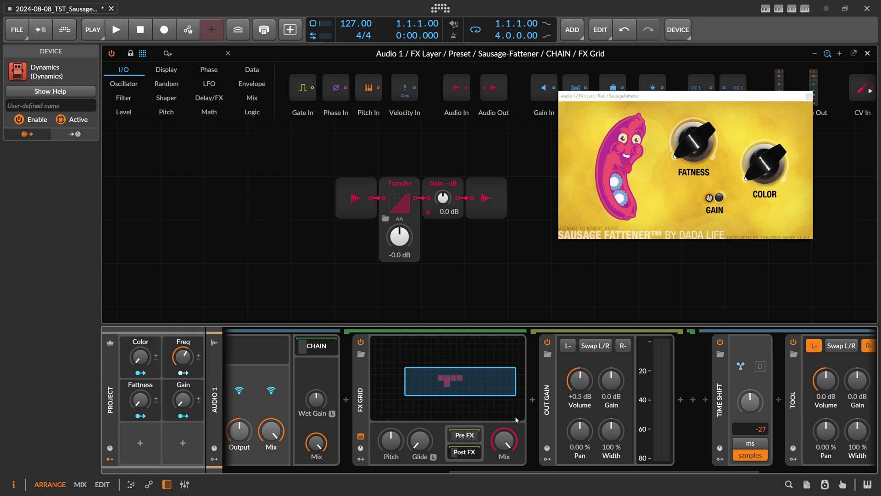
pyautogui.press('Delete')
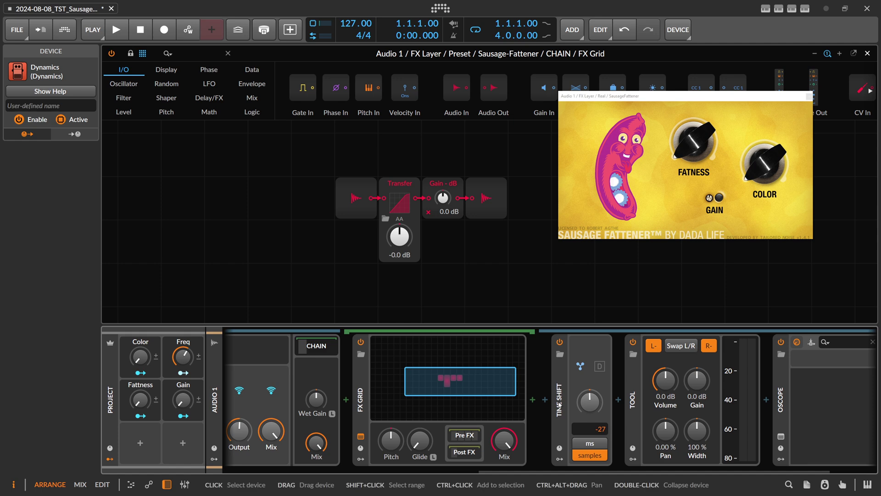
pyautogui.moveTo(183, 400); pyautogui.dragTo(183, 356)
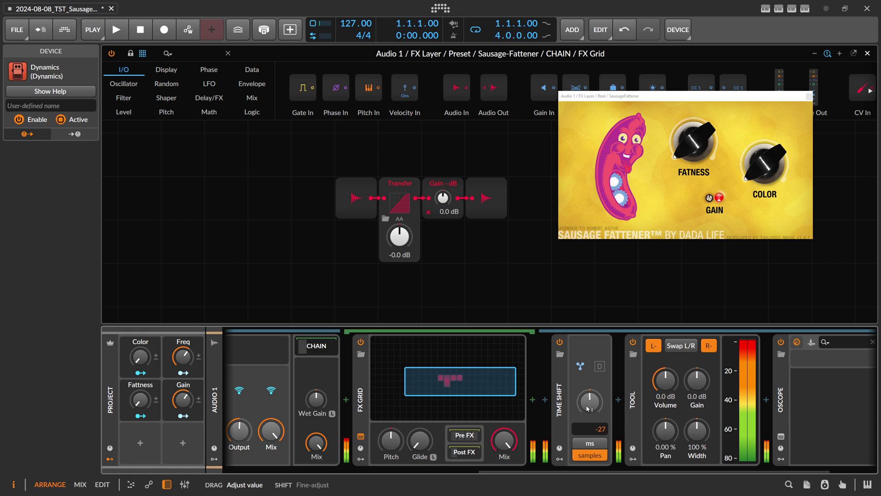
pyautogui.hotkey('ctrl', 'z')
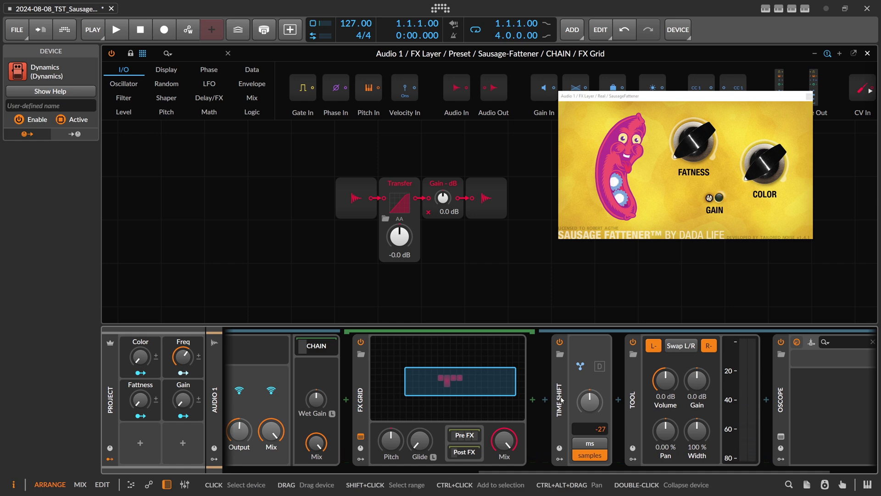
# Check the Oscilloscope plug-in window, return to the Preset and Real layers, and collapse the FX Grid
pyautogui.hscroll(3, 614, 359)
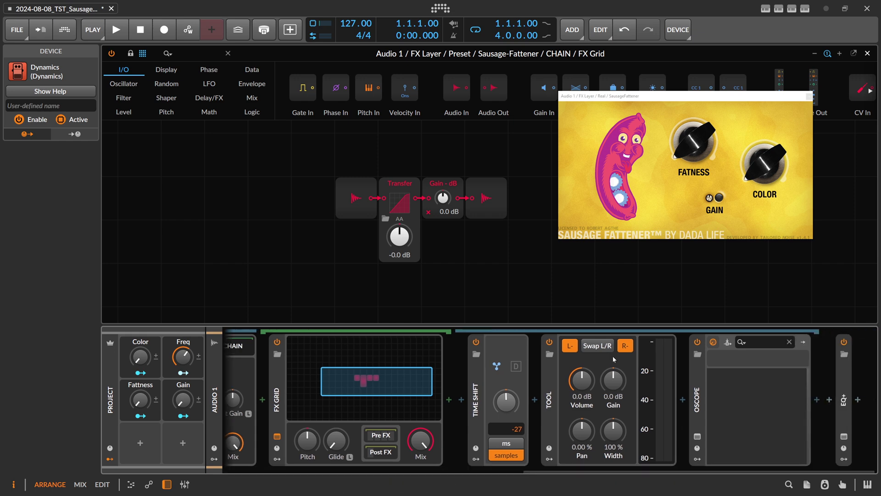
pyautogui.click(697, 436)
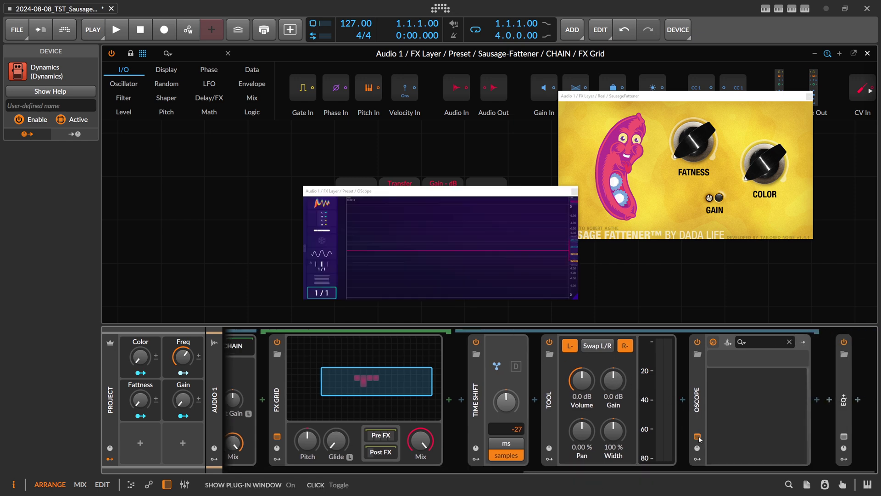
pyautogui.click(574, 191)
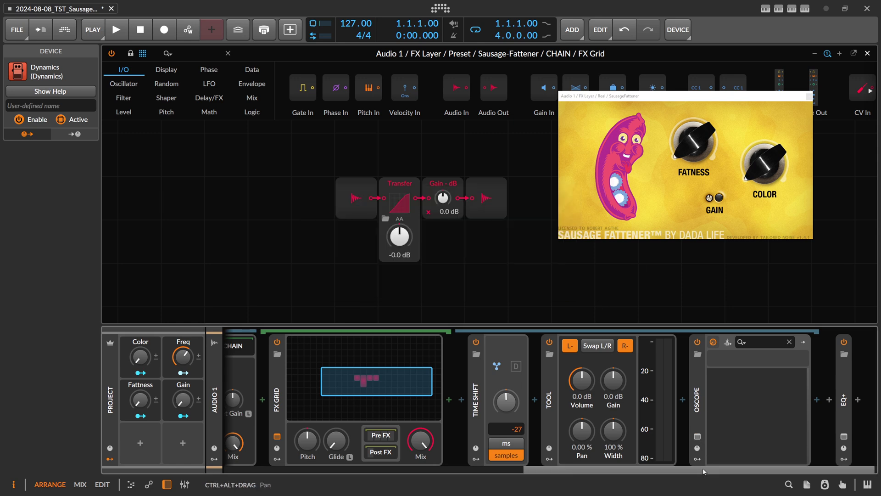
pyautogui.moveTo(704, 471); pyautogui.dragTo(505, 471)
pyautogui.click(553, 362)
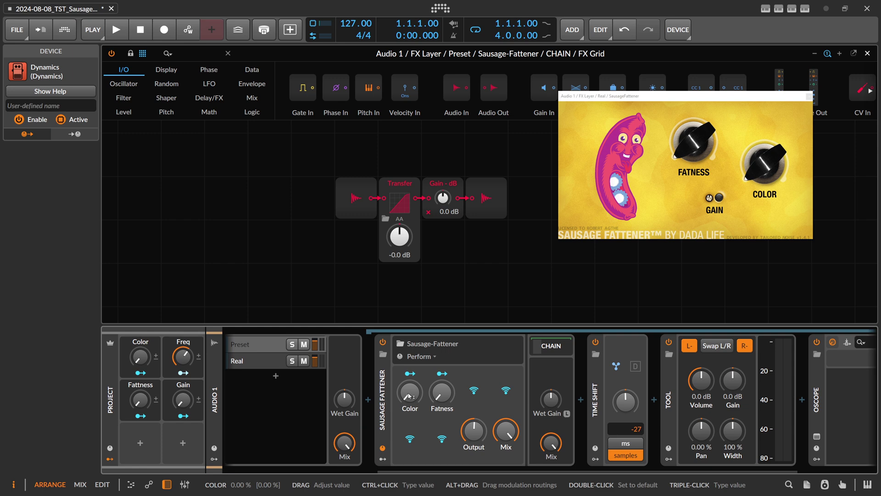
pyautogui.click(699, 138)
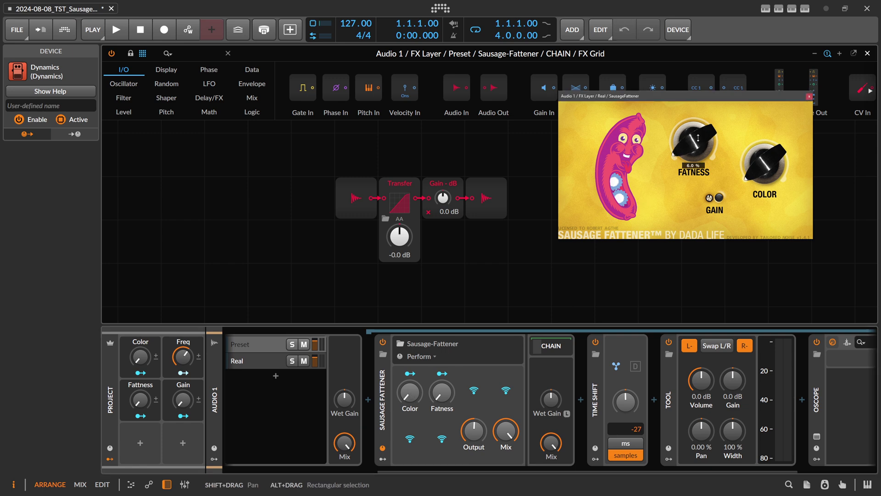
pyautogui.moveTo(699, 138); pyautogui.dragTo(701, 116)
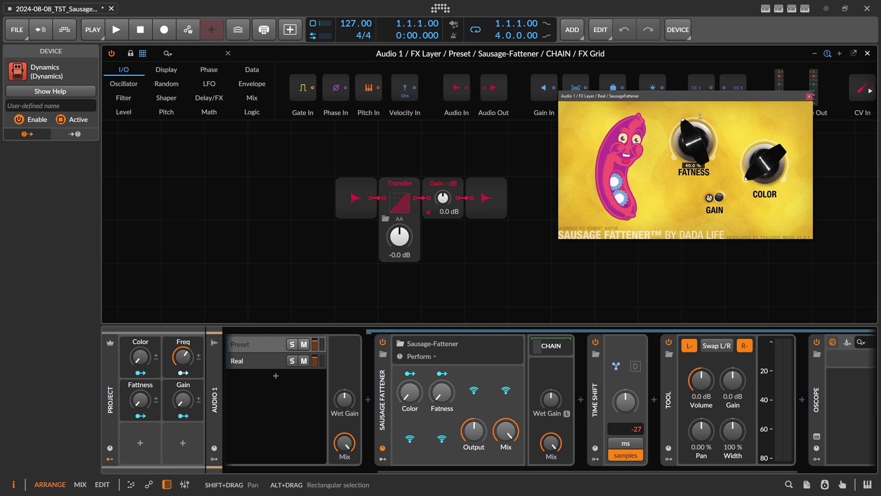
pyautogui.moveTo(764, 158); pyautogui.dragTo(764, 134)
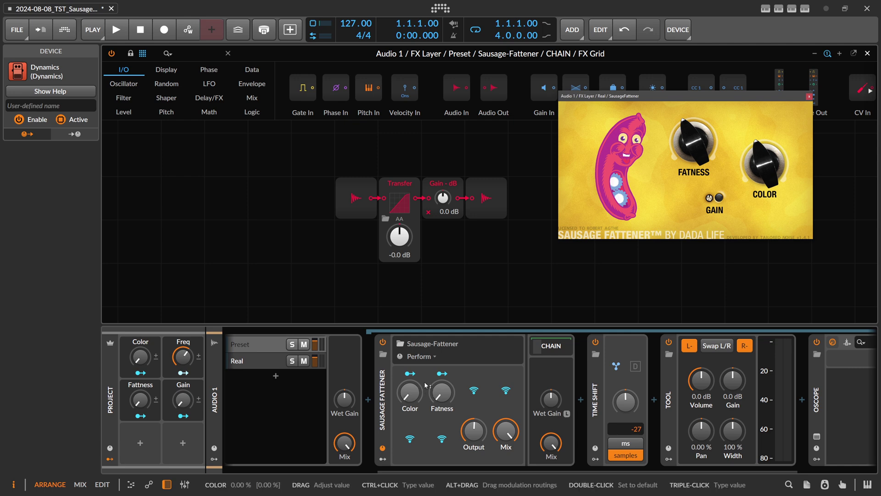
pyautogui.hotkey('ctrl', 'z')
pyautogui.hotkey('ctrl', 'z')
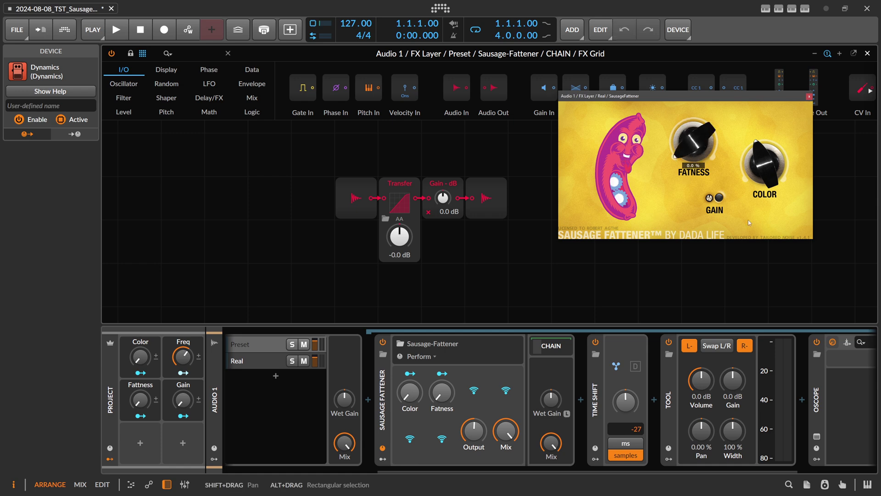
pyautogui.click(761, 199)
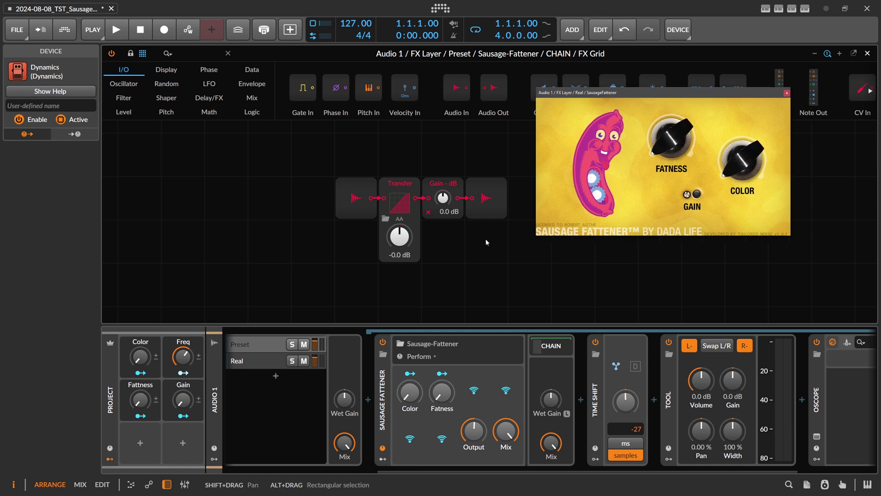